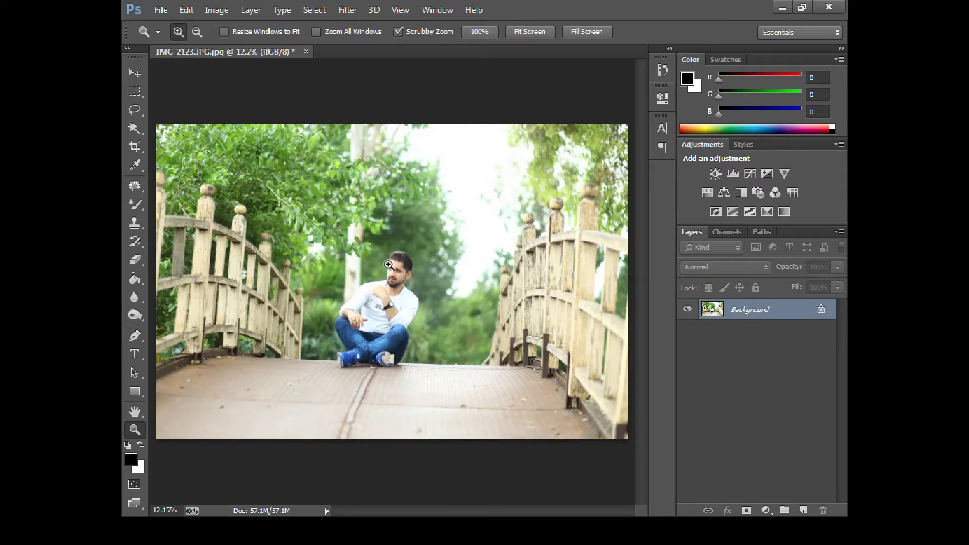
Fit the whole photo in the window and open it in the Camera Raw filter
drag(404, 270, 460, 344)
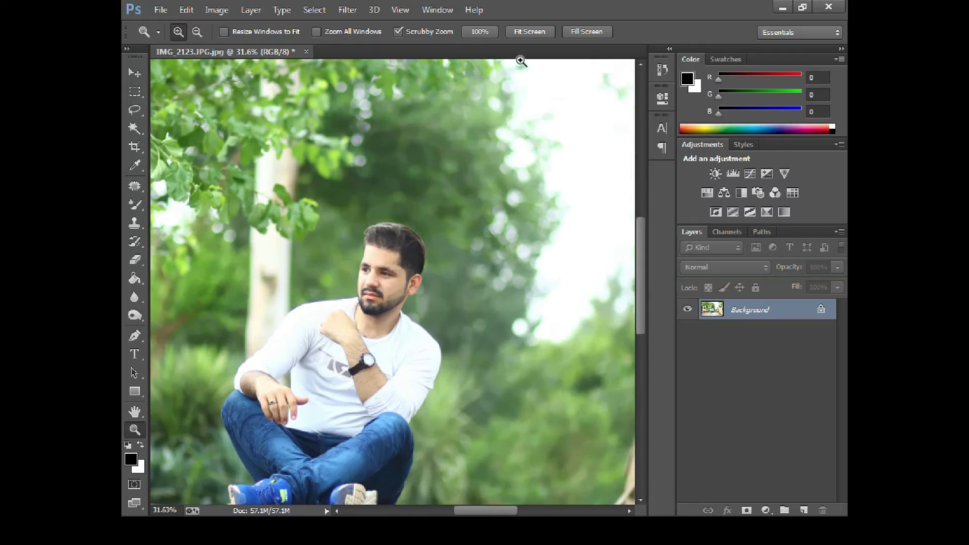
click(529, 32)
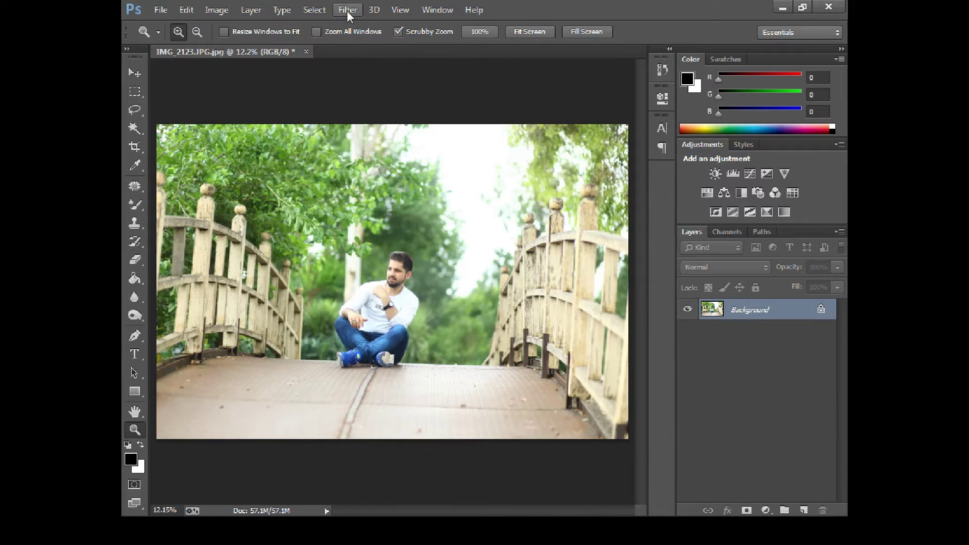
click(347, 10)
click(372, 92)
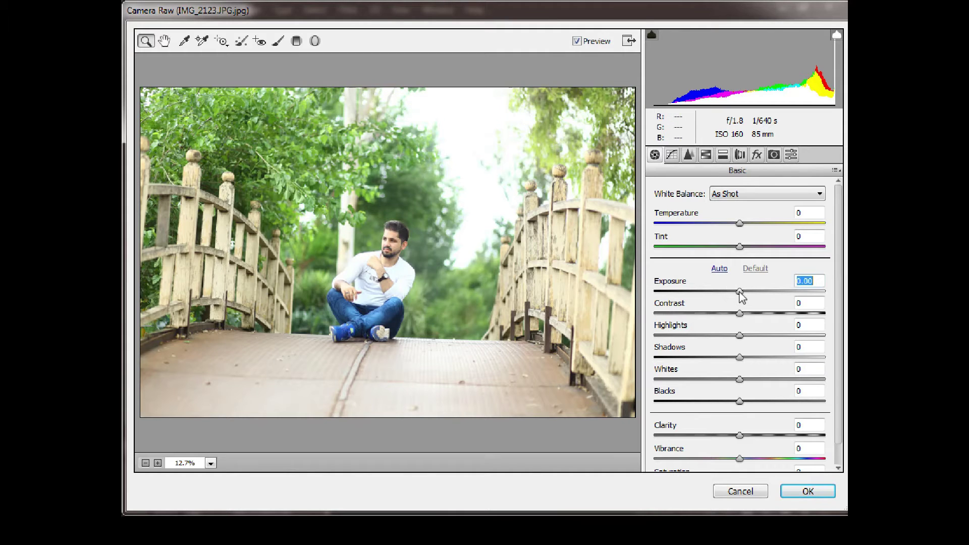
Set Basic tones: Exposure -0.60, Contrast +5, Highlights -61, Shadows +85, Whites +22, Blacks +45
mouse_move(739, 291)
mouse_down()
mouse_move(729, 291)
mouse_move(745, 317)
mouse_move(625, 337)
mouse_up()
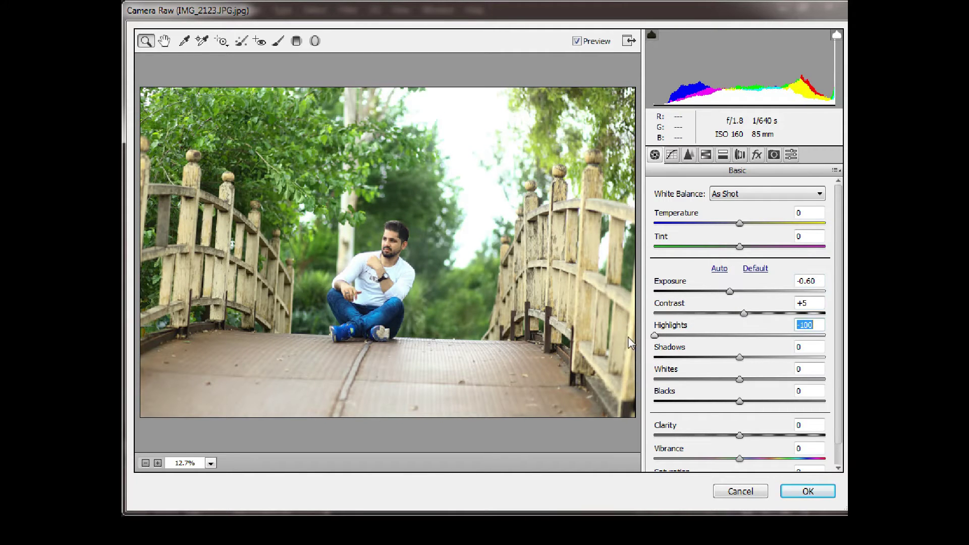
click(739, 357)
drag(741, 360, 811, 368)
drag(740, 379, 777, 401)
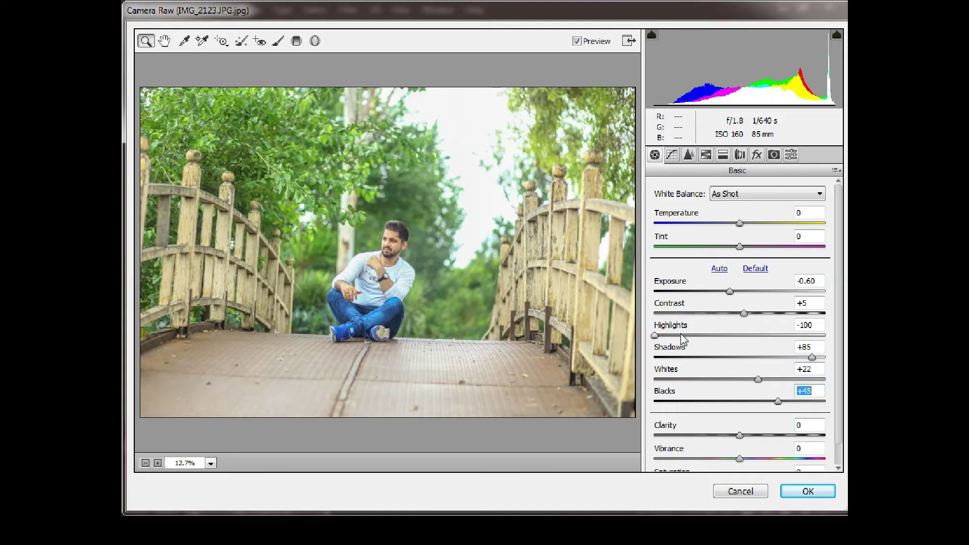
drag(683, 335, 688, 336)
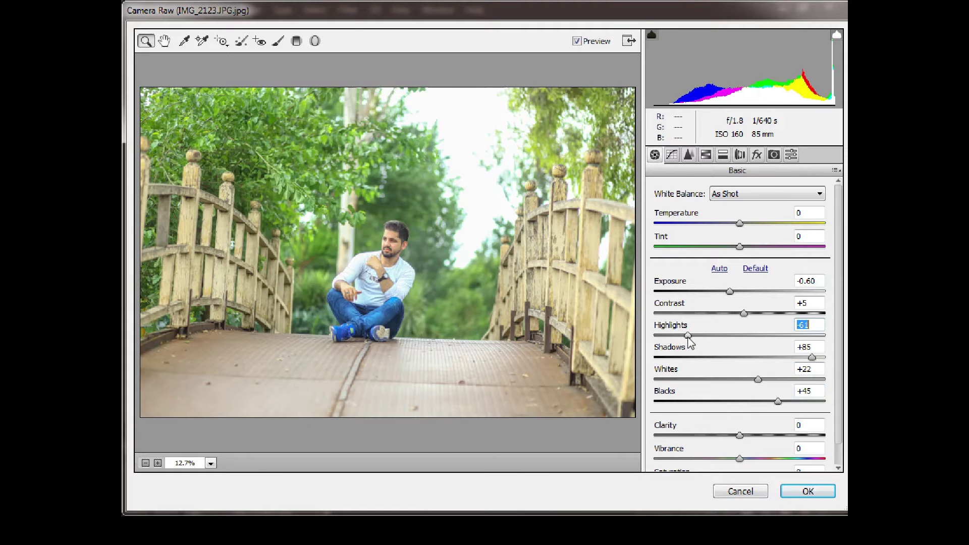
click(746, 435)
click(689, 155)
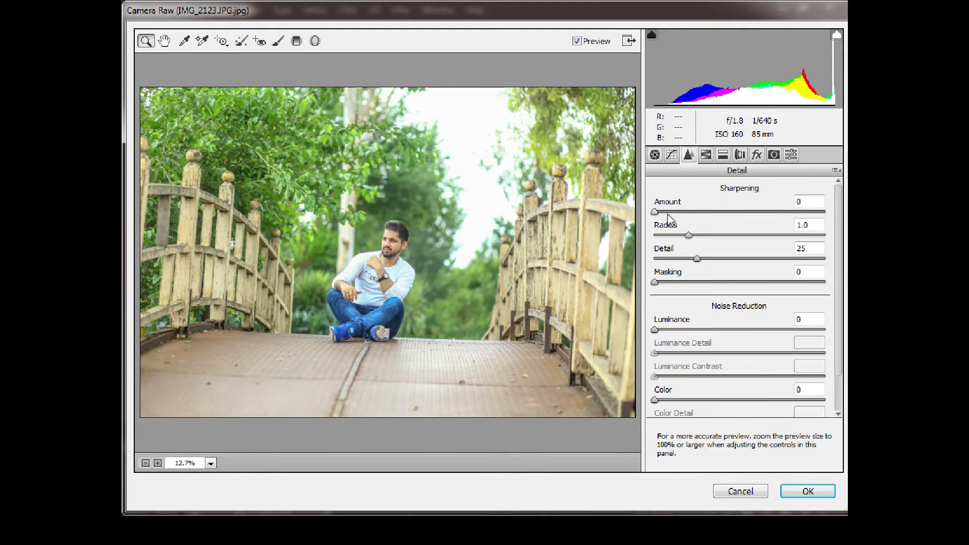
In HSL/Grayscale, brighten Oranges luminance to +33 and darken the Reds luminance
click(703, 157)
mouse_move(744, 279)
mouse_down()
mouse_move(785, 279)
mouse_move(734, 279)
mouse_move(714, 256)
mouse_move(755, 255)
mouse_move(735, 280)
mouse_up()
click(693, 209)
click(738, 209)
click(699, 212)
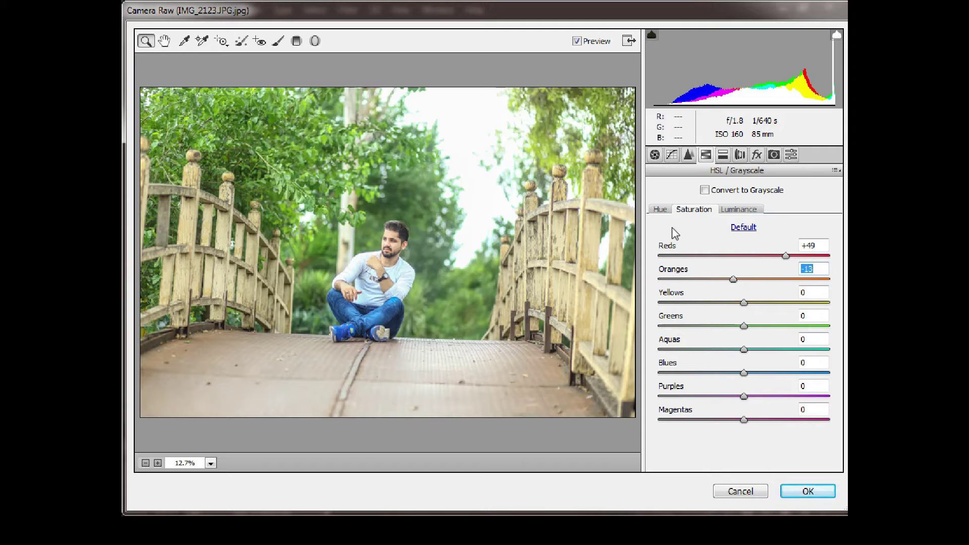
Darken Yellows luminance, lower Yellows saturation to -5 and boost Greens saturation
click(661, 209)
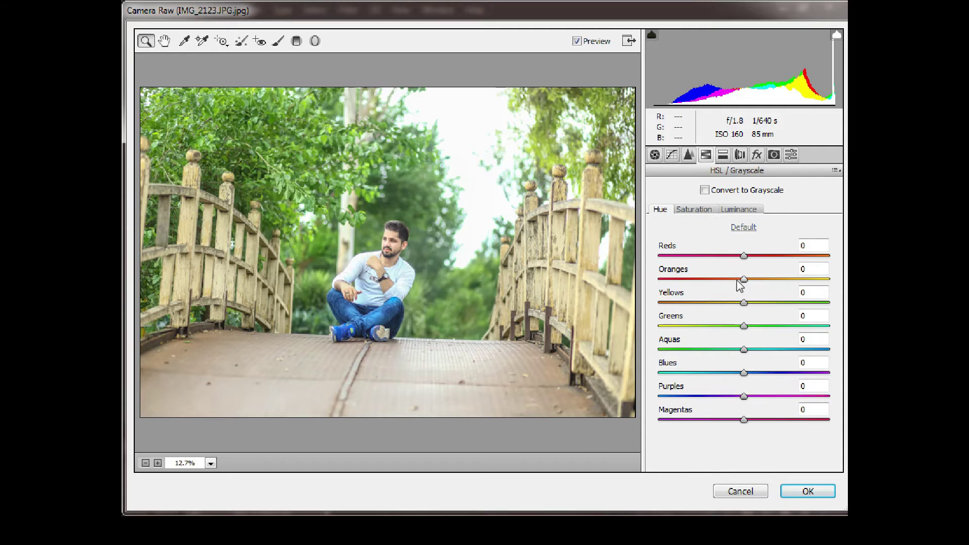
click(737, 209)
mouse_move(744, 302)
mouse_down()
mouse_move(690, 302)
mouse_move(782, 303)
mouse_move(728, 303)
mouse_move(694, 325)
mouse_move(781, 325)
mouse_move(656, 326)
mouse_up()
click(694, 209)
click(748, 212)
click(696, 210)
Set Greens and Aquas hue to -100, Yellows hue -14, and raise Greens saturation to +56
click(660, 208)
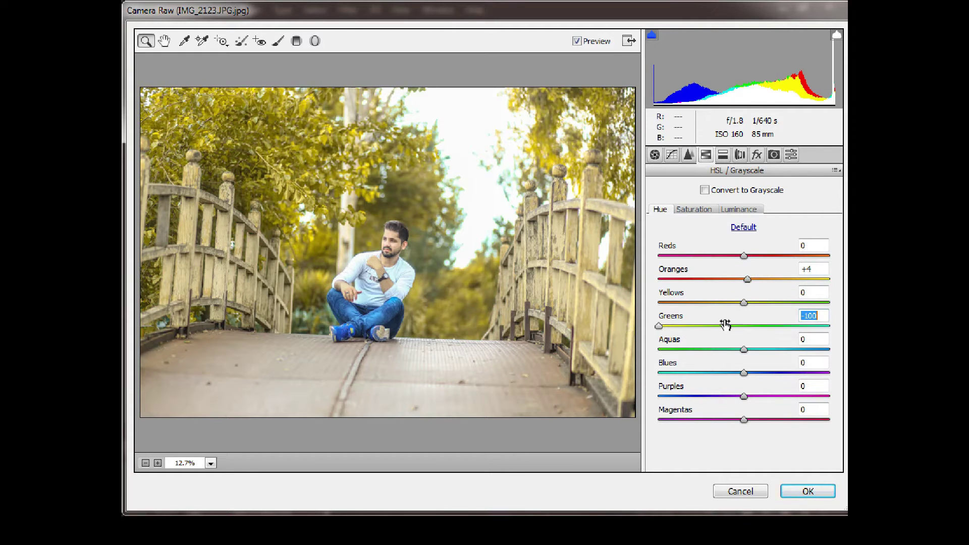
drag(744, 302, 732, 303)
drag(744, 350, 615, 363)
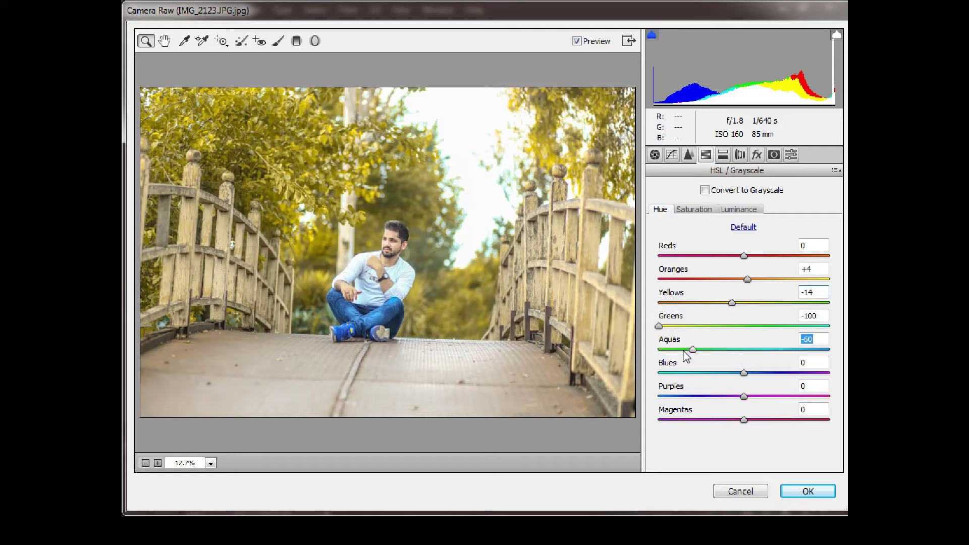
click(695, 209)
mouse_move(782, 326)
mouse_down()
mouse_move(831, 327)
mouse_move(798, 326)
mouse_up()
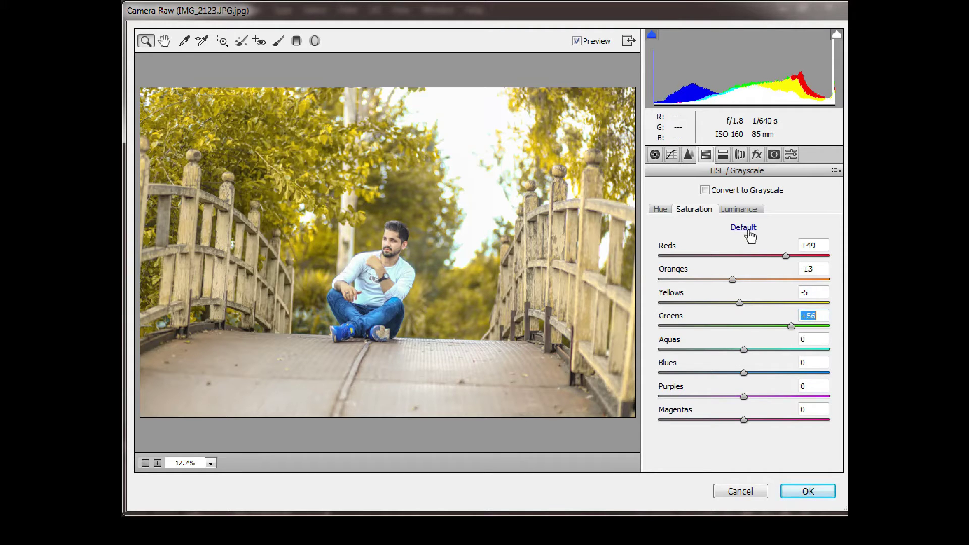
Darken Aquas luminance, shift Blues hue slightly and lower Blues saturation to -20
click(738, 209)
mouse_move(744, 349)
mouse_down()
mouse_move(728, 350)
mouse_move(739, 367)
mouse_move(716, 378)
mouse_move(740, 392)
mouse_move(678, 374)
mouse_up()
click(693, 209)
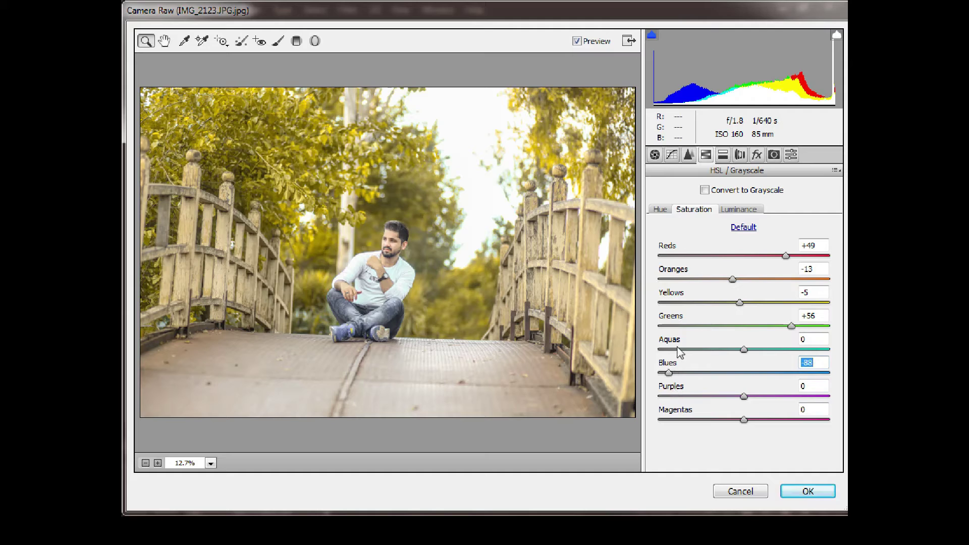
click(660, 209)
mouse_move(741, 376)
mouse_down()
mouse_move(696, 386)
mouse_move(783, 401)
mouse_up()
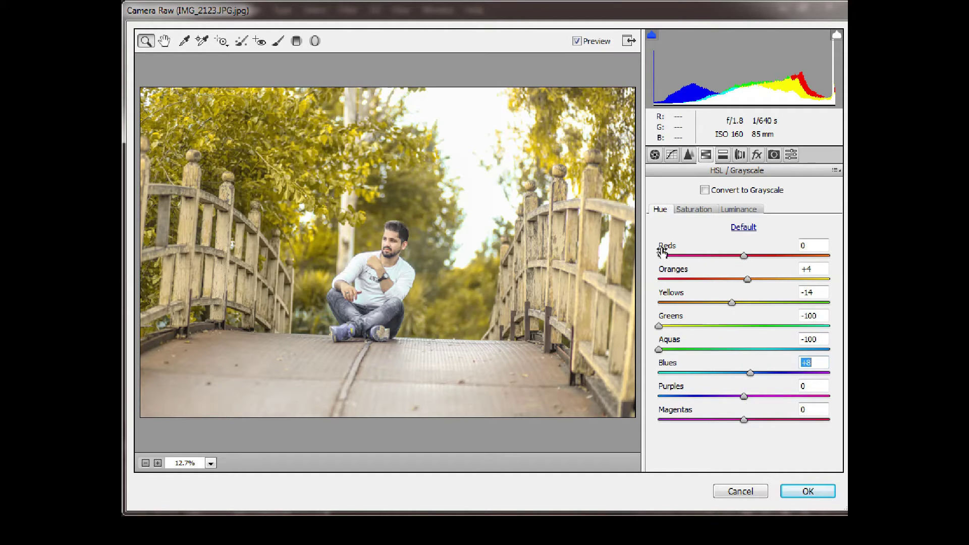
click(694, 209)
drag(729, 381, 737, 396)
Set Purples luminance to -7 and Aquas luminance to -3, and darken the Magentas
click(742, 209)
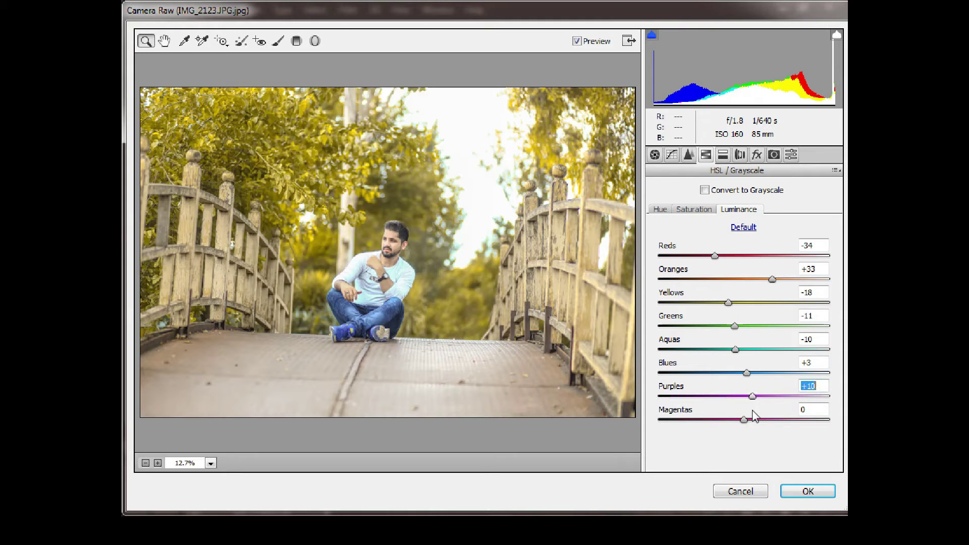
drag(735, 349, 740, 349)
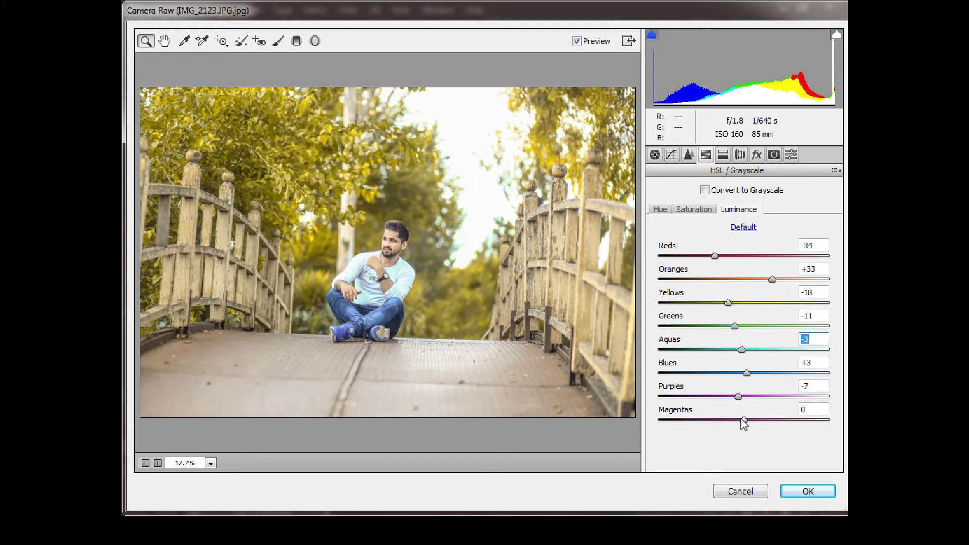
drag(744, 419, 724, 419)
click(740, 154)
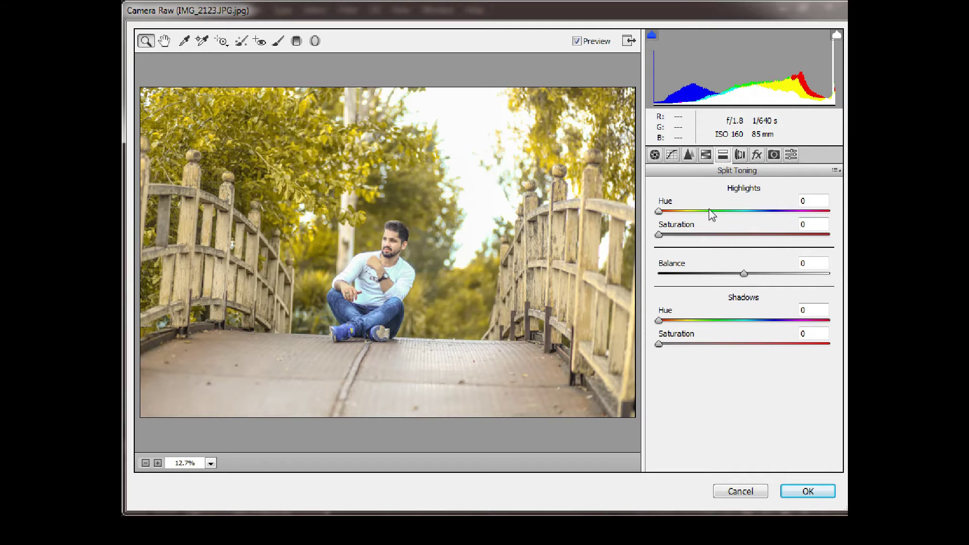
Tint highlights teal (hue 180, saturation 5) and add a -13 vignette with feather 100
click(744, 211)
drag(724, 235, 667, 235)
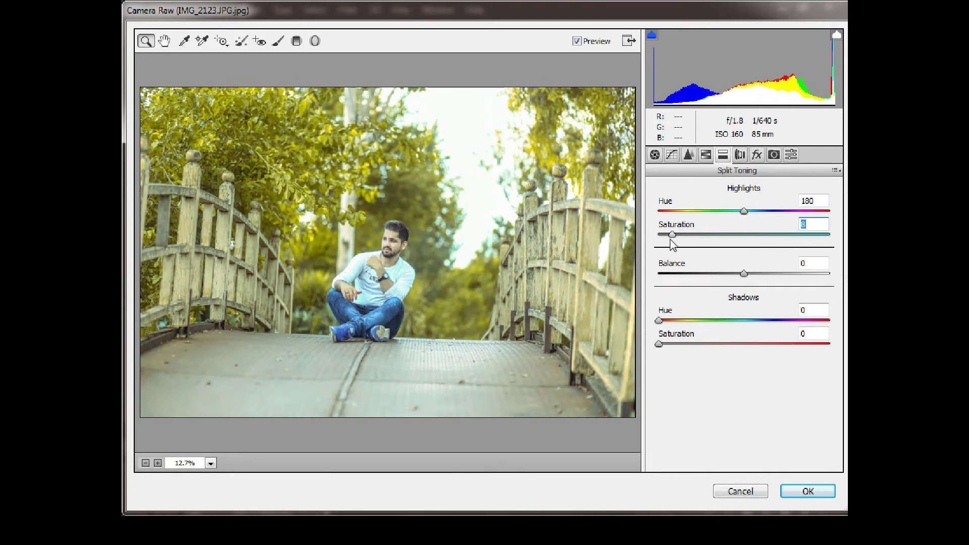
click(757, 154)
drag(744, 339, 698, 362)
drag(744, 409, 829, 408)
drag(736, 339, 733, 339)
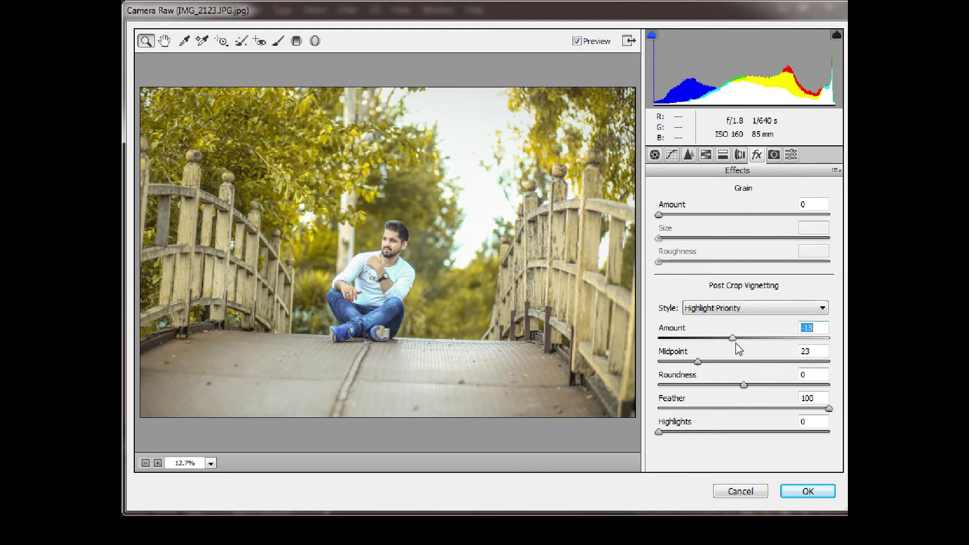
In Camera Calibration, set Blue Primary hue -8 and saturation +25
click(774, 154)
mouse_move(743, 444)
mouse_down()
mouse_move(765, 444)
mouse_move(737, 422)
mouse_up()
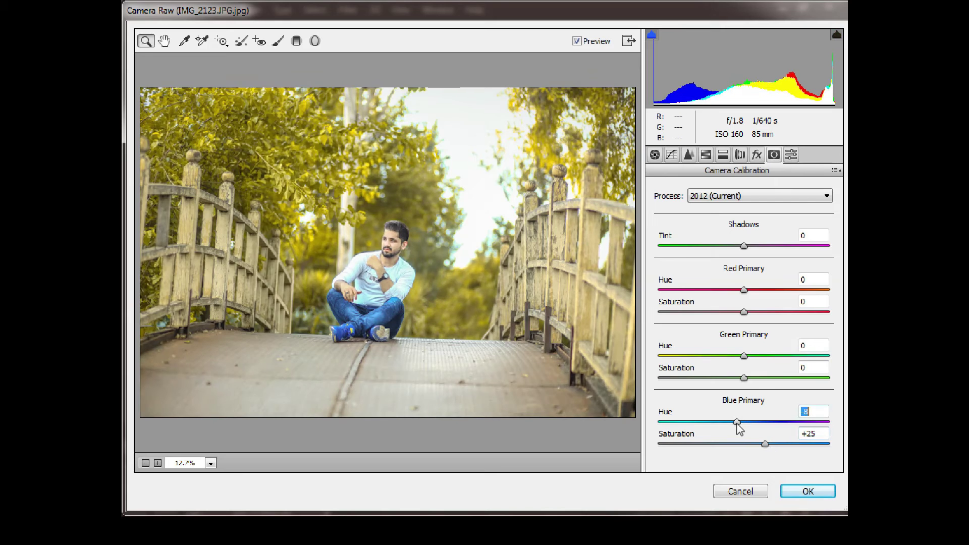
drag(744, 378, 795, 377)
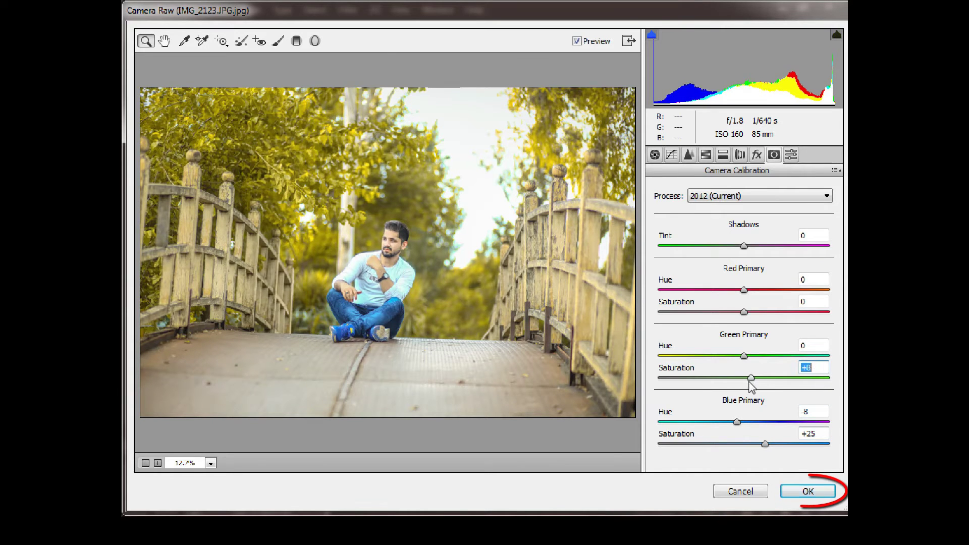
Apply the first Camera Raw pass and reopen the photo in the Camera Raw filter
click(807, 491)
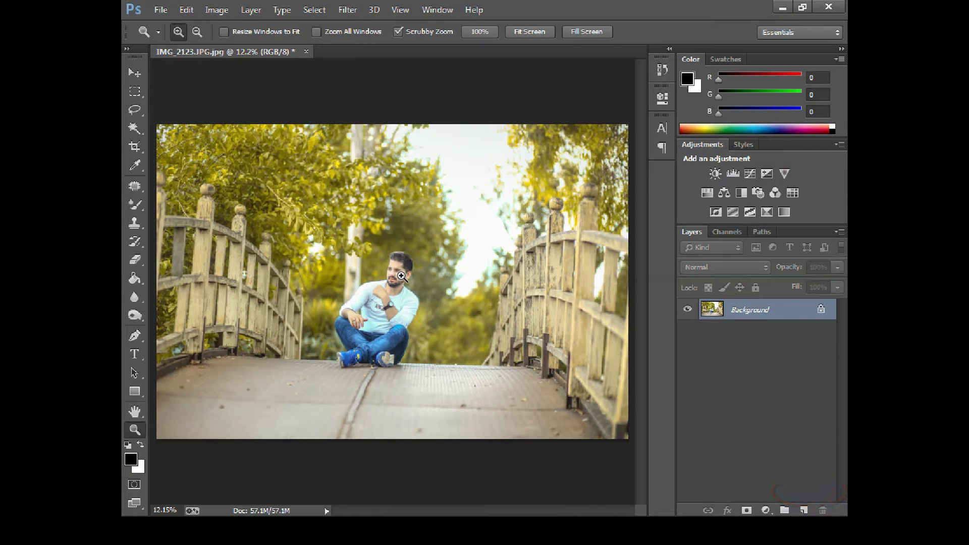
click(348, 10)
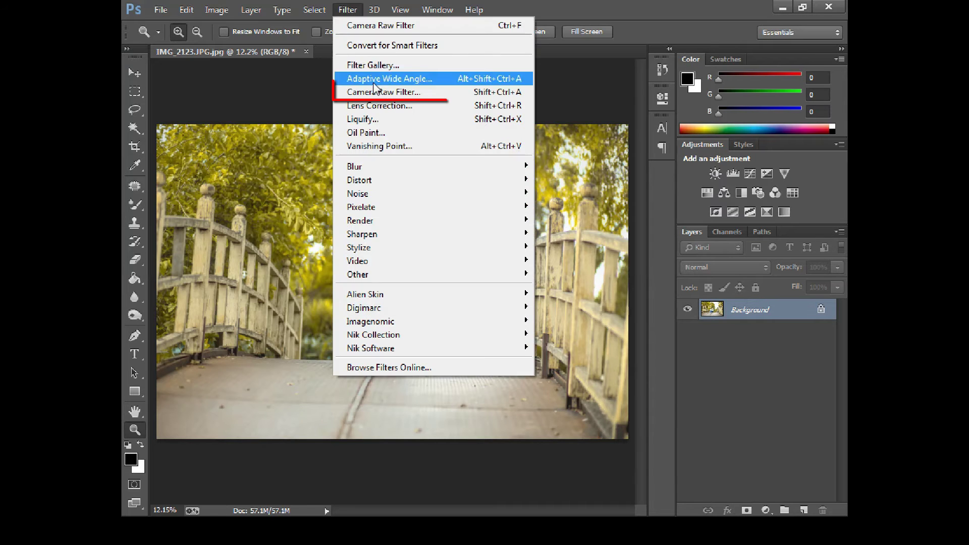
click(378, 94)
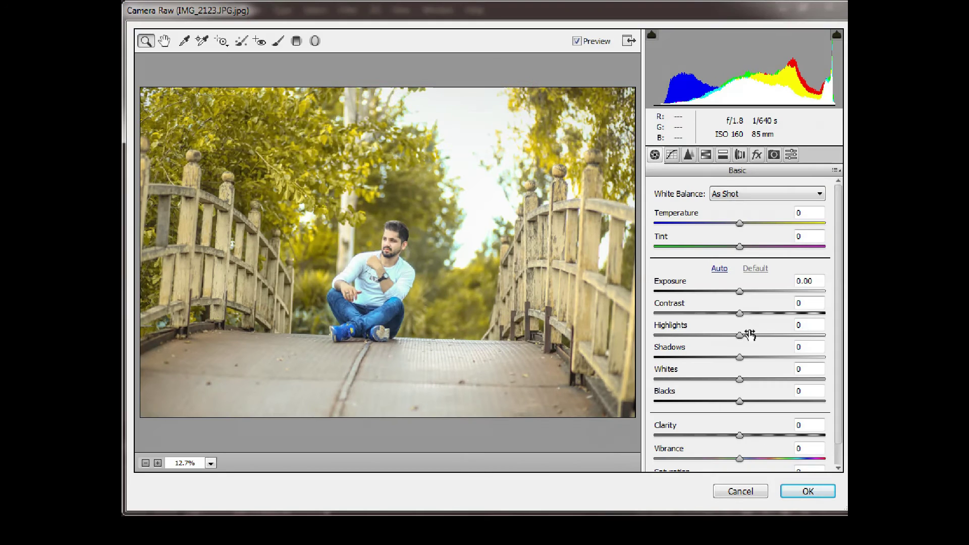
Set Highlights -14, Shadows +9, Whites +15, Blacks +14 and add some clarity
mouse_move(735, 339)
mouse_down()
mouse_move(705, 342)
mouse_move(757, 369)
mouse_move(747, 436)
mouse_up()
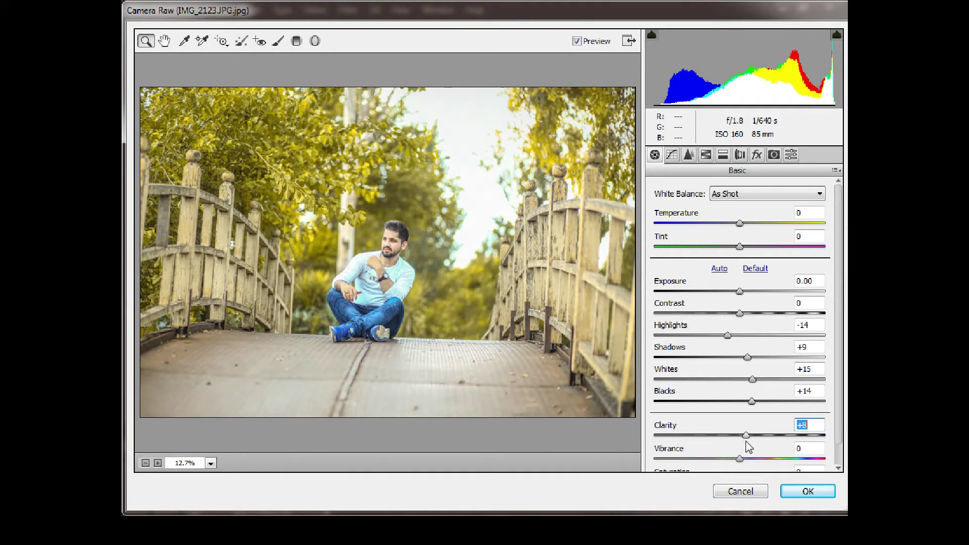
click(688, 154)
click(705, 155)
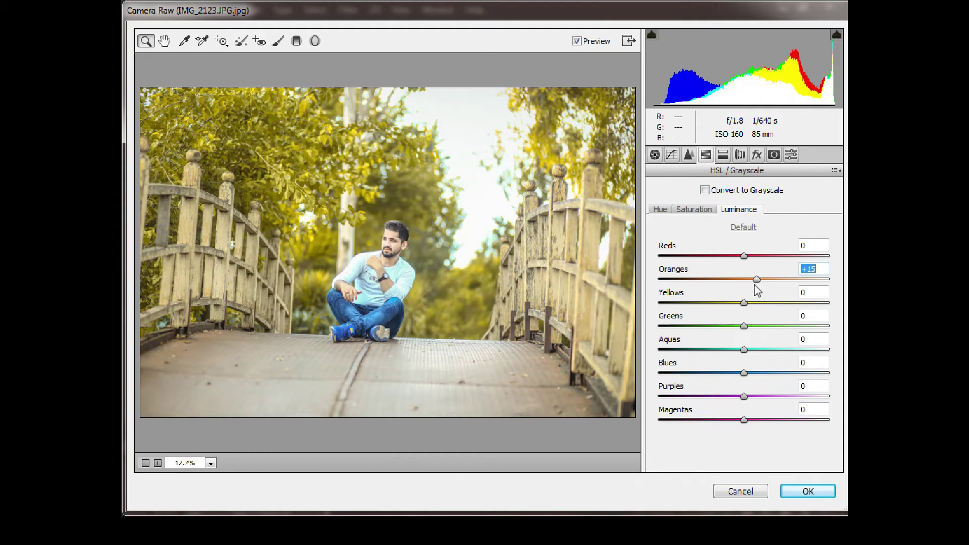
Slightly lower Oranges saturation and darken the Reds luminance
click(694, 209)
mouse_move(743, 280)
mouse_down()
mouse_move(736, 289)
mouse_move(755, 279)
mouse_move(740, 256)
mouse_up()
click(660, 209)
click(738, 209)
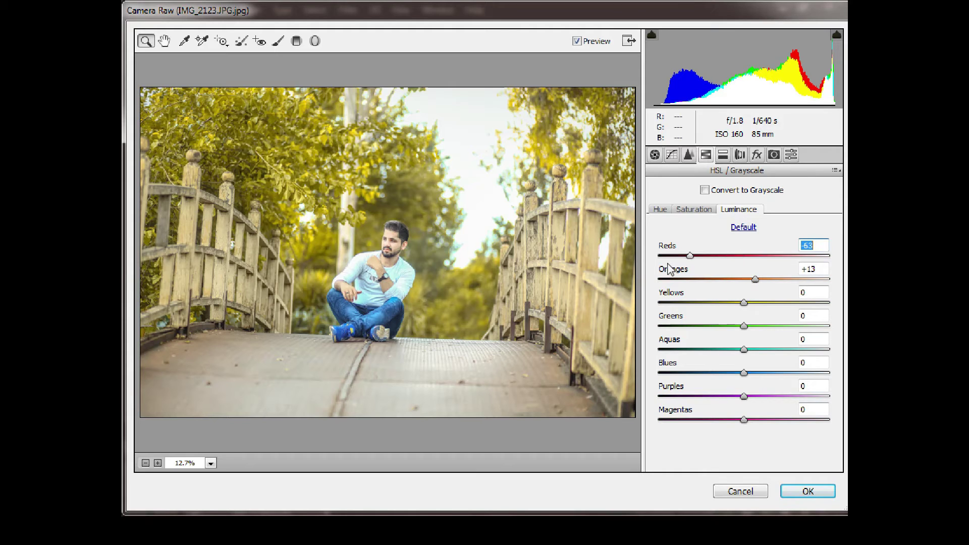
mouse_move(669, 268)
mouse_down()
mouse_move(737, 279)
mouse_move(727, 308)
mouse_move(752, 319)
mouse_move(759, 308)
mouse_move(699, 302)
mouse_move(746, 317)
mouse_move(701, 326)
mouse_up()
Brighten and saturate the Yellows, shift them toward orange, and raise Greens saturation
click(739, 210)
click(694, 210)
click(660, 210)
click(694, 209)
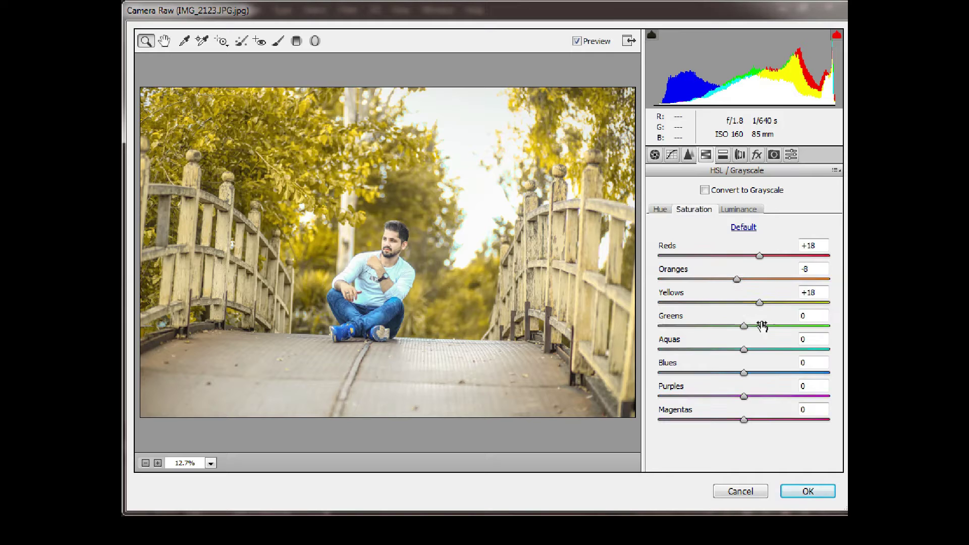
mouse_move(762, 327)
mouse_down()
mouse_move(770, 326)
mouse_move(719, 349)
mouse_move(770, 349)
mouse_move(621, 349)
mouse_up()
Brighten and fully desaturate the Aquas, then shift Blues hue and boost Blues saturation
click(737, 209)
click(694, 210)
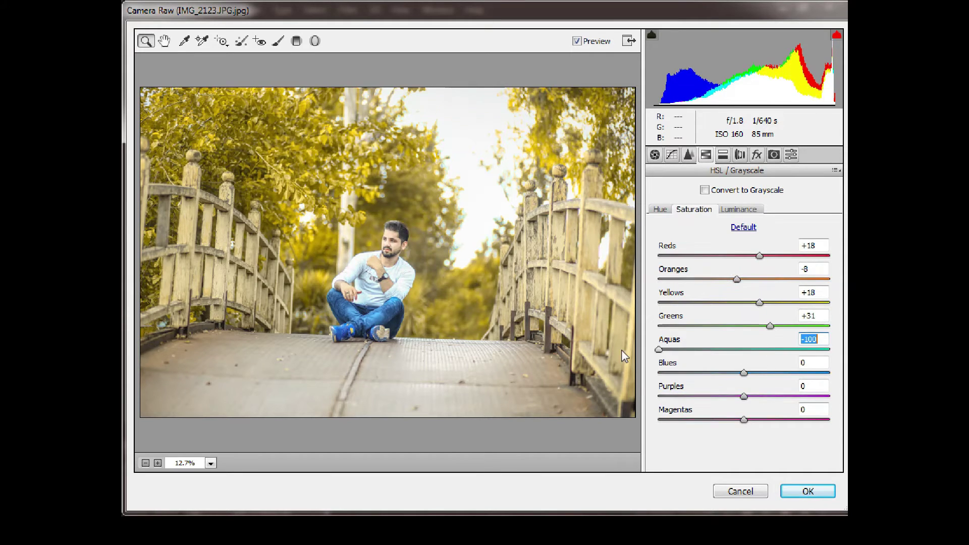
click(661, 209)
drag(725, 373, 715, 372)
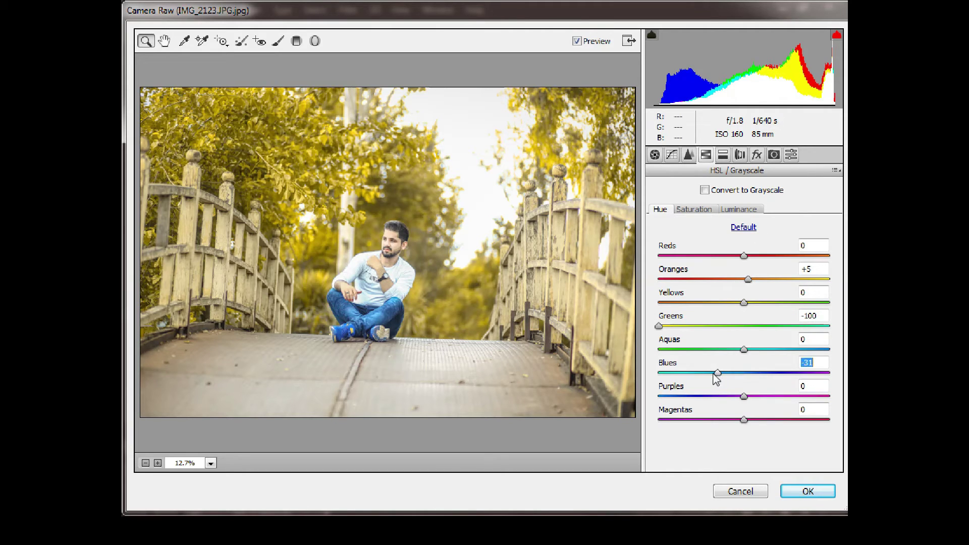
click(694, 209)
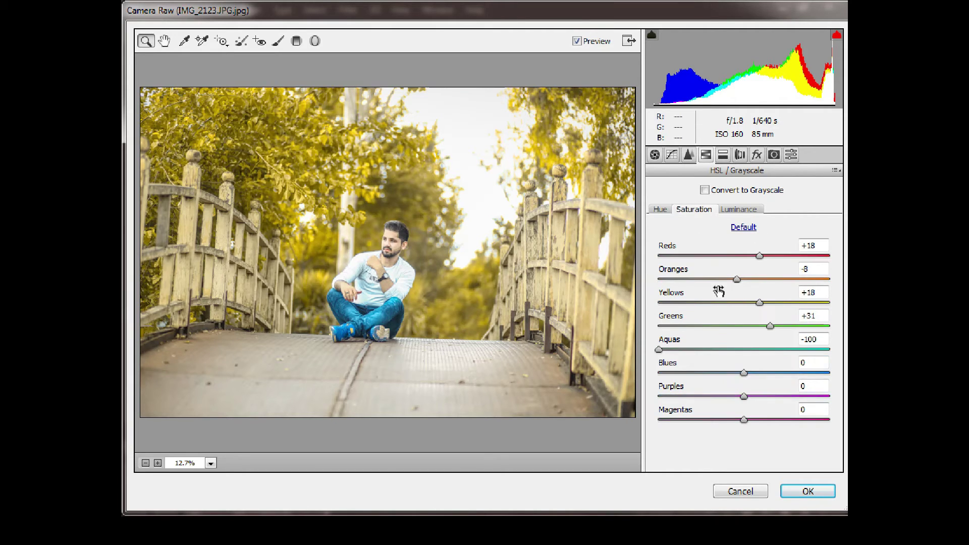
click(756, 373)
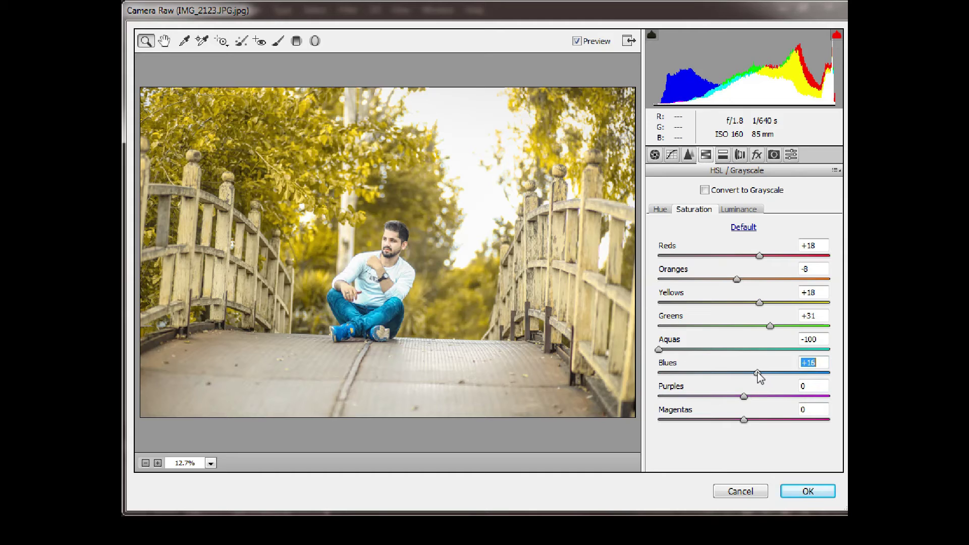
Add a faint highlight split-tone tint and a -10 post-crop vignette with adjusted midpoint and feather
click(723, 154)
click(666, 235)
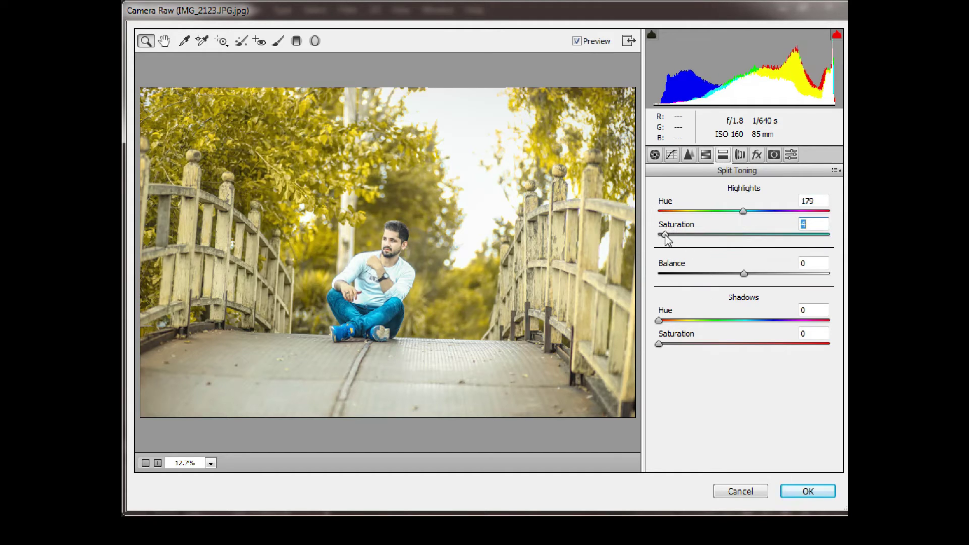
click(756, 155)
click(735, 338)
click(709, 361)
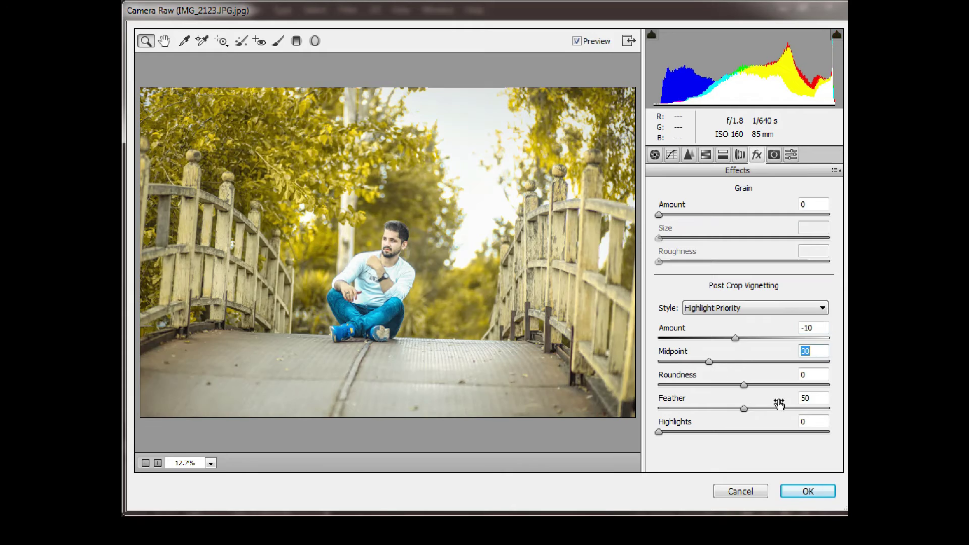
drag(779, 404, 847, 414)
Nudge Green Primary, set Blue Primary hue -8 and saturation +12, and apply the pass
click(773, 155)
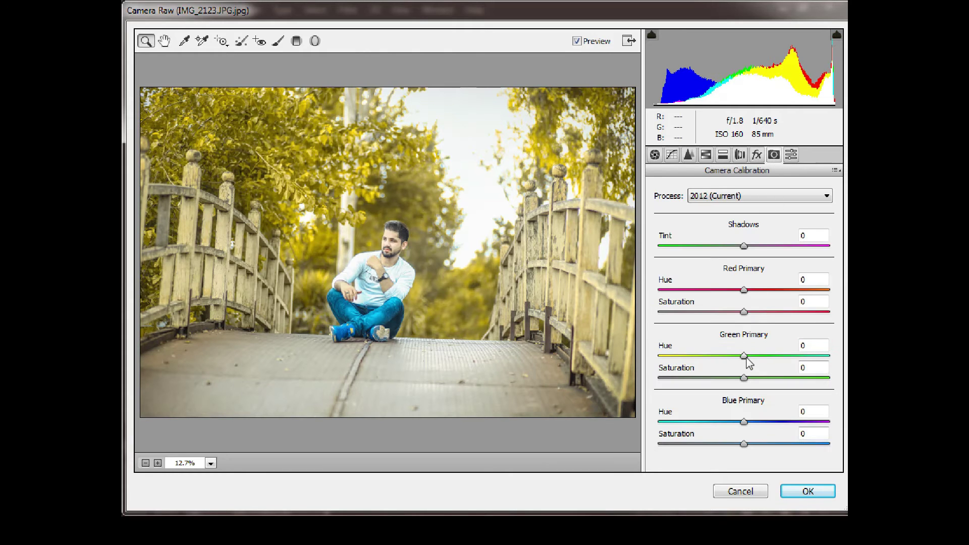
drag(744, 355, 747, 377)
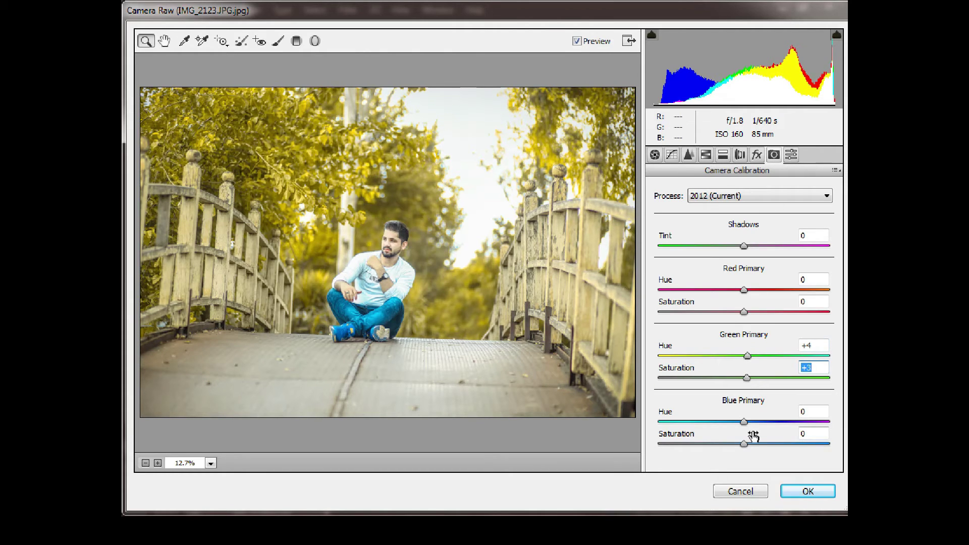
drag(744, 421, 753, 444)
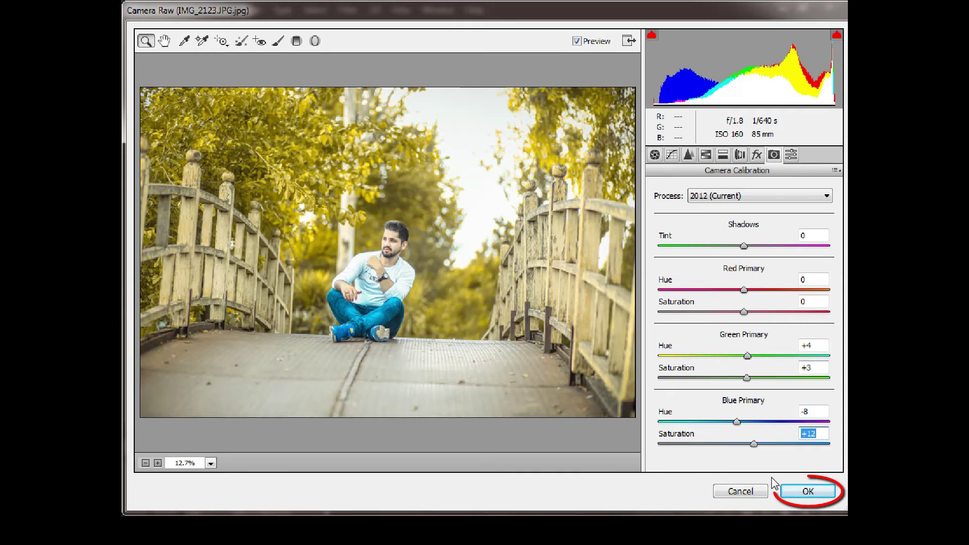
click(796, 497)
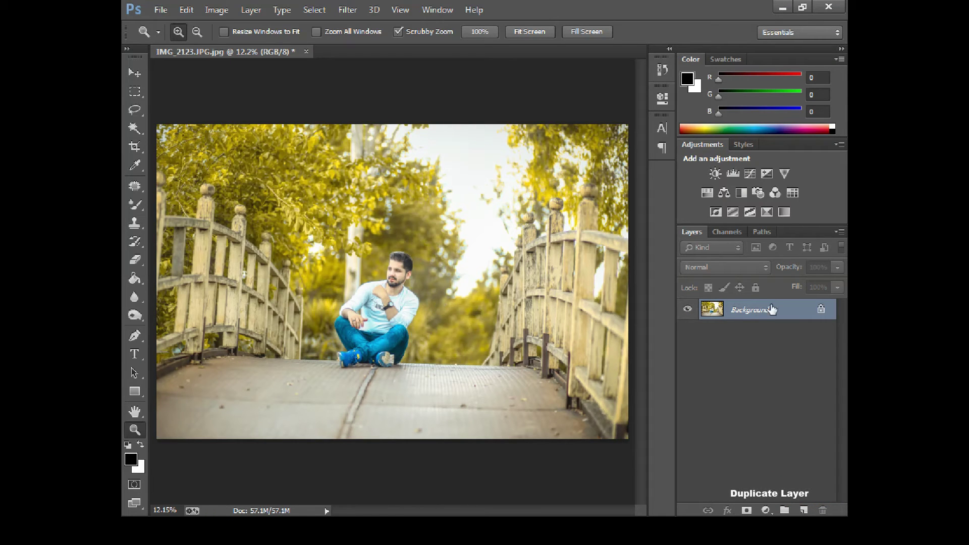
Duplicate the Background layer and fit the photo in the window
mouse_move(772, 310)
mouse_down()
mouse_move(807, 462)
mouse_move(803, 510)
mouse_up()
click(401, 256)
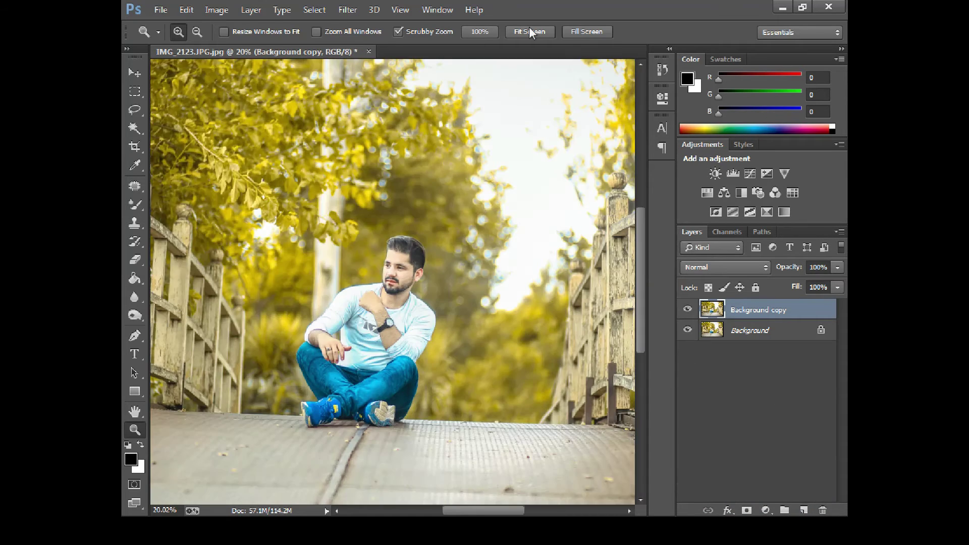
click(529, 31)
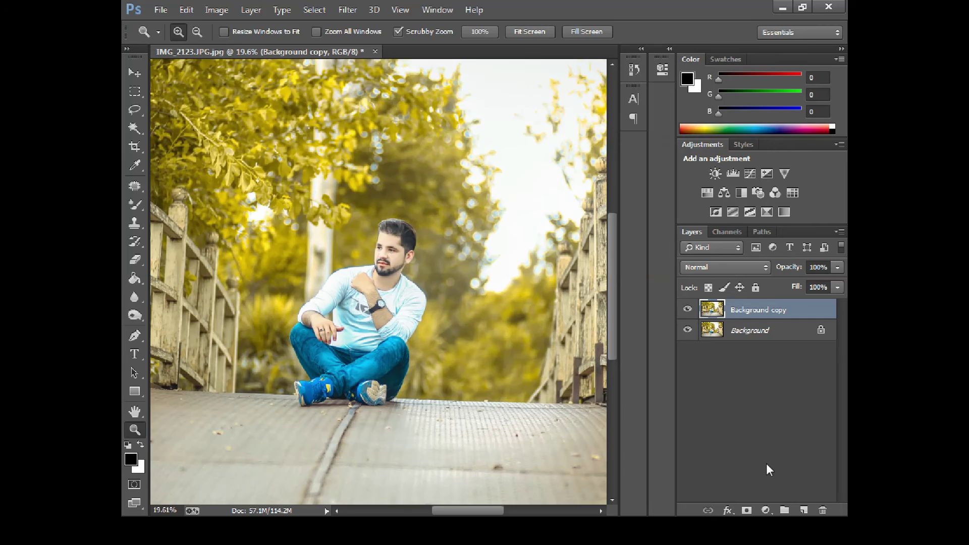
Add a Selective Color layer setting Yellows to Cyan -50, Magenta +14, Yellow -67, Black +38
click(767, 510)
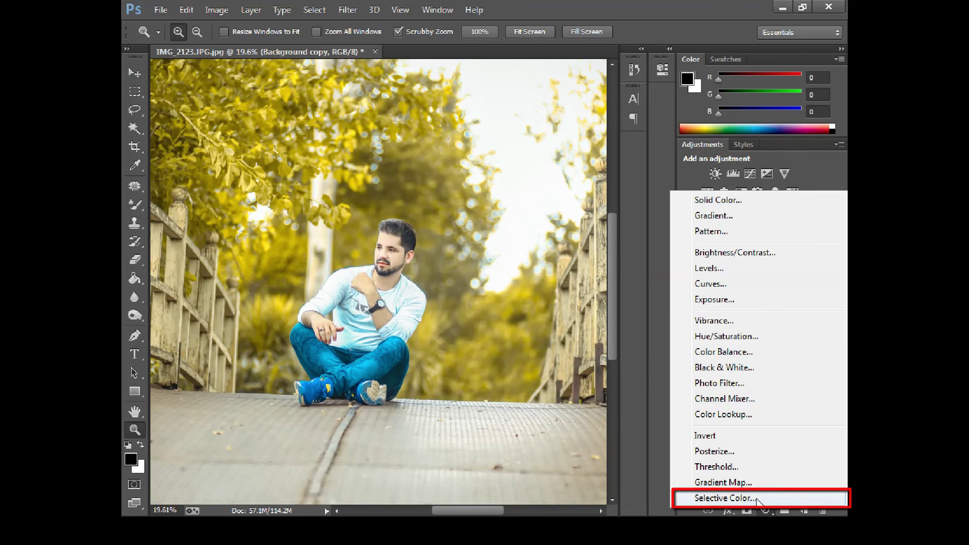
click(757, 499)
mouse_move(583, 240)
mouse_down()
mouse_move(600, 243)
mouse_move(589, 240)
mouse_up()
drag(544, 151, 528, 147)
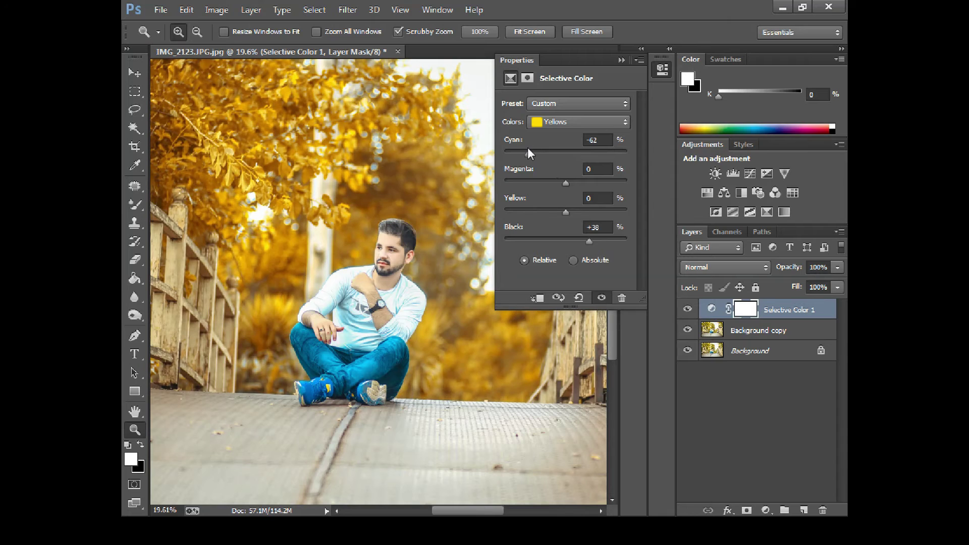
mouse_move(565, 183)
mouse_down()
mouse_move(591, 183)
mouse_move(574, 202)
mouse_move(501, 228)
mouse_move(524, 227)
mouse_up()
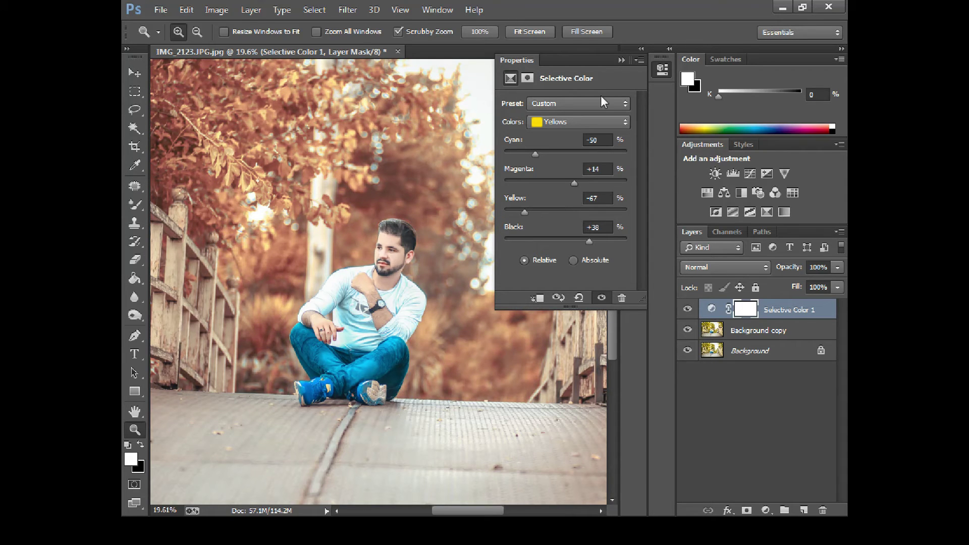
Collapse the Selective Color properties, fit the photo, and toggle Selective Color 1 to compare
click(621, 60)
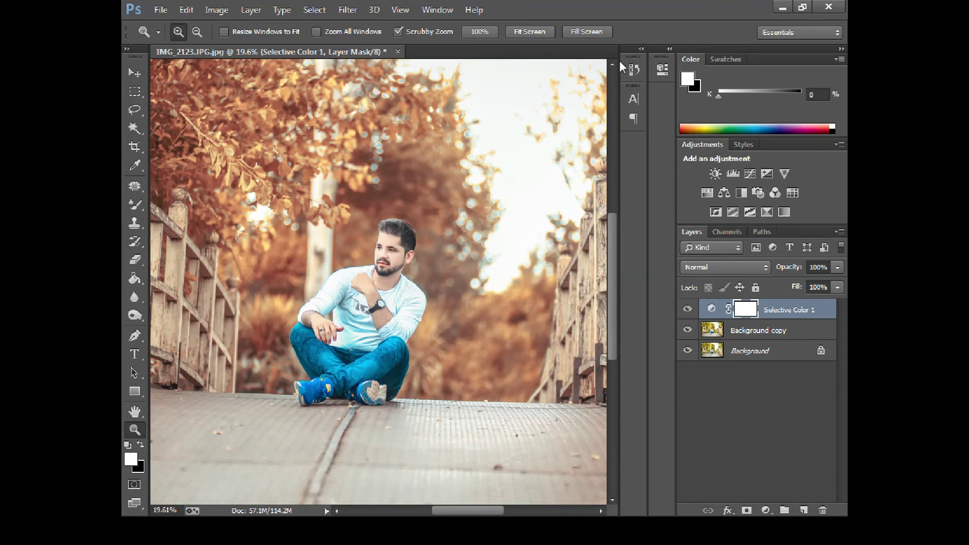
click(525, 31)
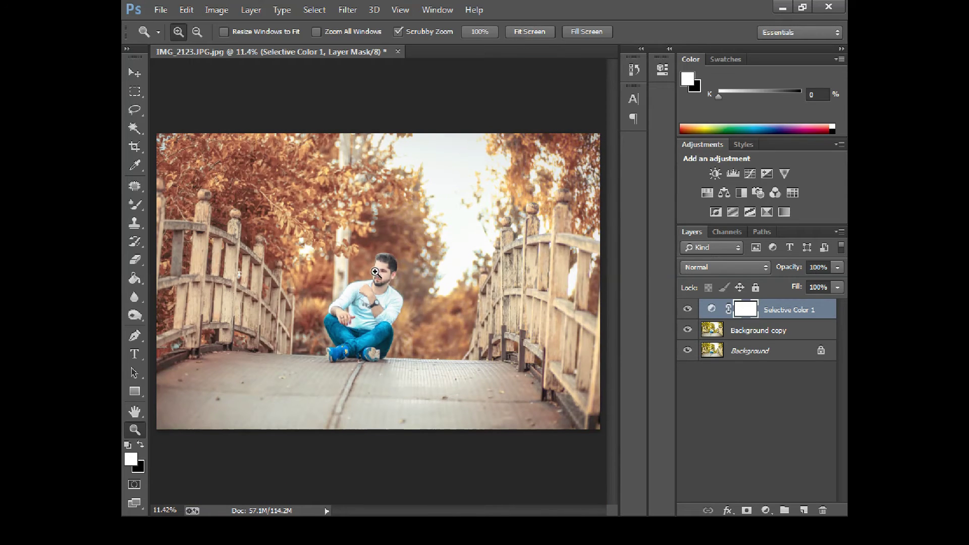
click(687, 310)
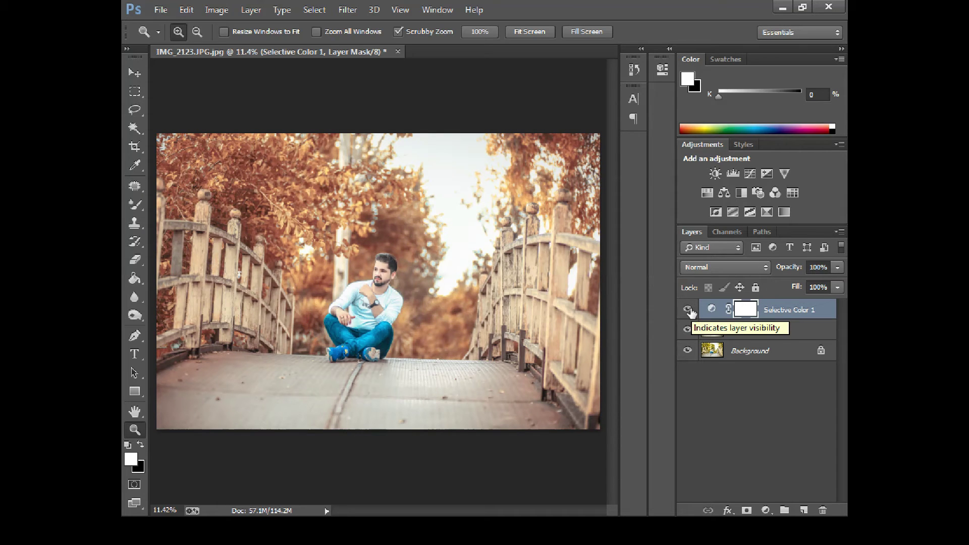
Flatten the image and open it in the Camera Raw filter
right_click(787, 310)
click(573, 434)
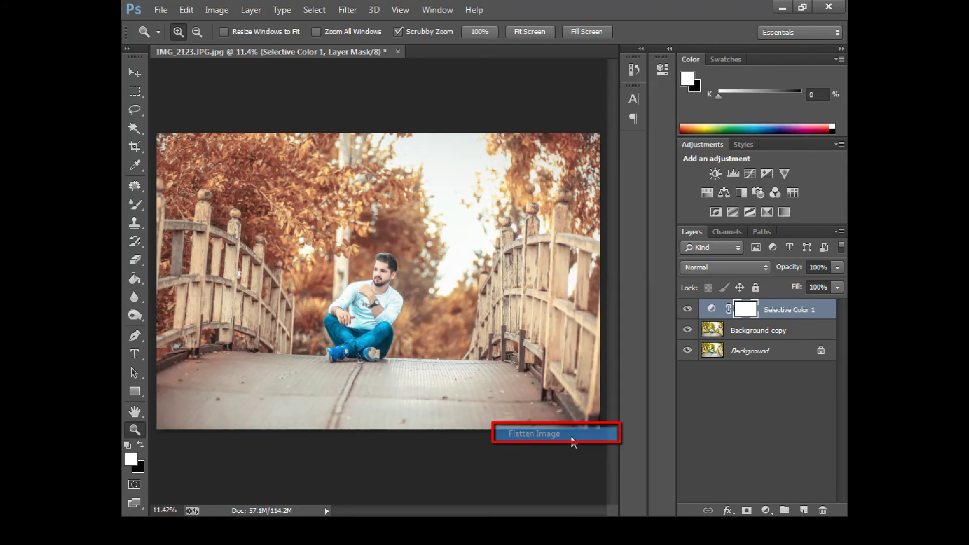
click(347, 10)
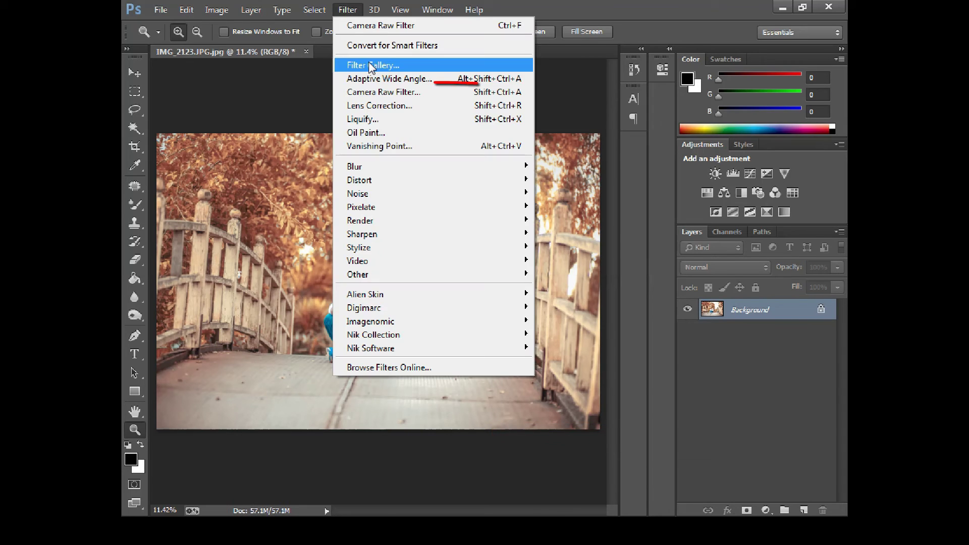
click(377, 92)
Lower Shadows to -26, Blacks to -13 and Exposure to -0.15
mouse_move(739, 357)
mouse_down()
mouse_move(724, 357)
mouse_move(725, 371)
mouse_up()
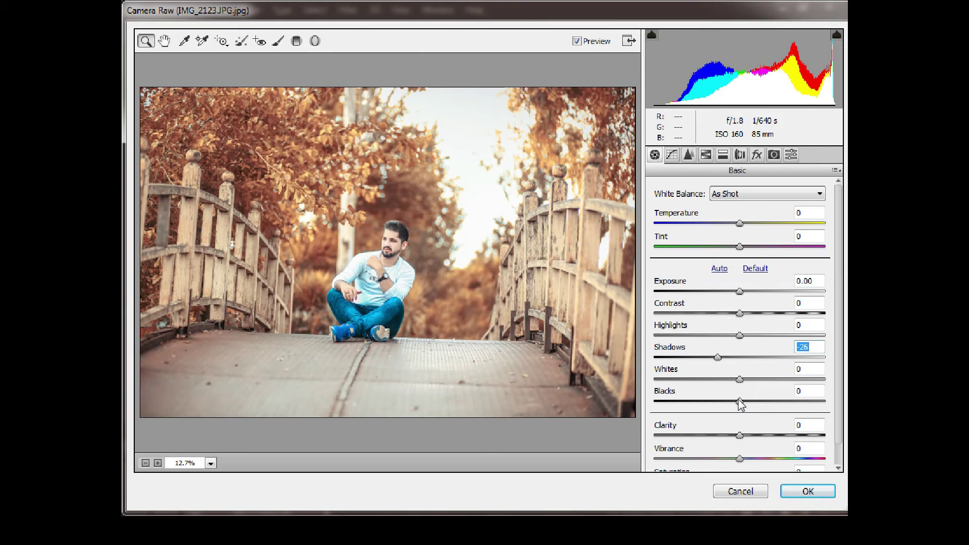
mouse_move(740, 403)
mouse_down()
mouse_move(687, 402)
mouse_move(729, 404)
mouse_up()
drag(740, 294, 739, 299)
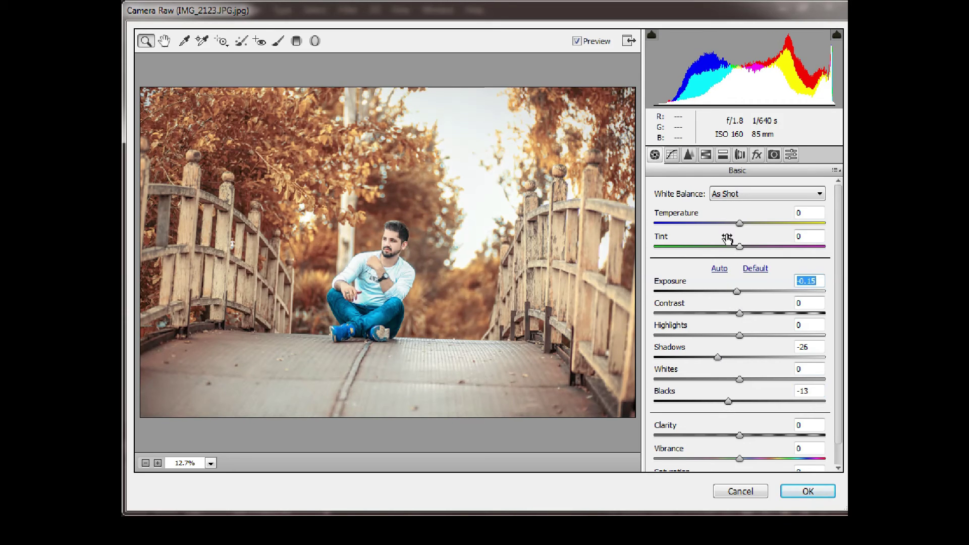
click(705, 155)
click(739, 209)
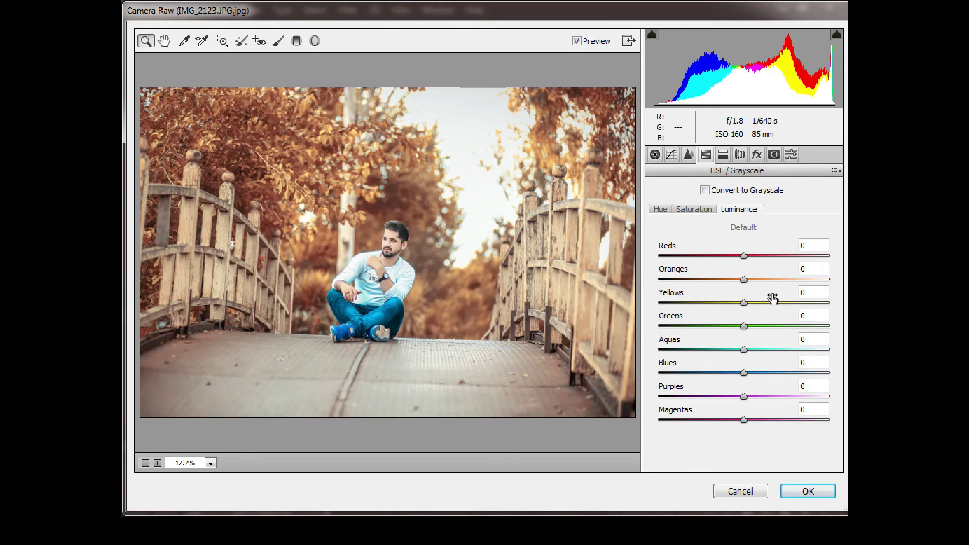
Set Oranges luminance +7, Reds luminance +46, and slightly desaturate the reds and oranges
mouse_move(754, 284)
mouse_down()
mouse_move(785, 281)
mouse_move(753, 288)
mouse_up()
click(709, 212)
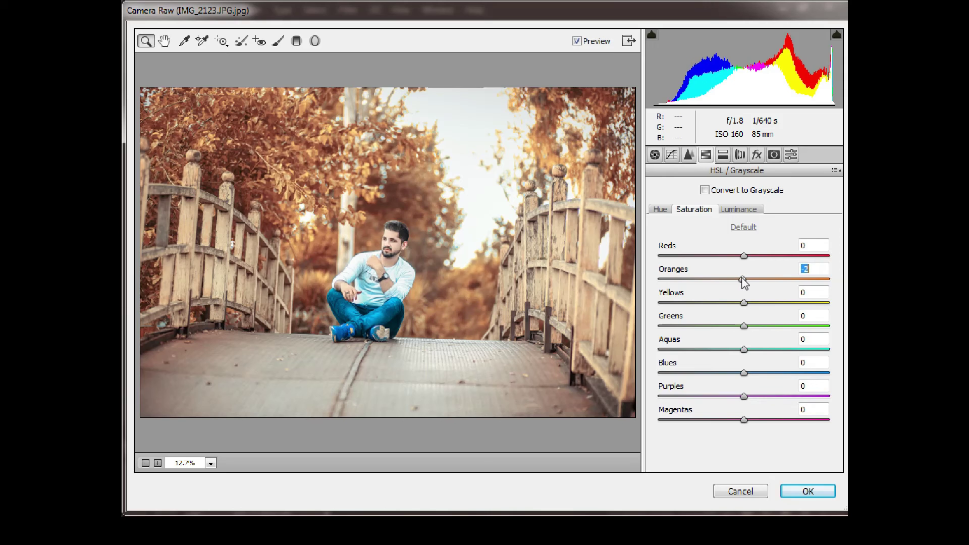
click(739, 208)
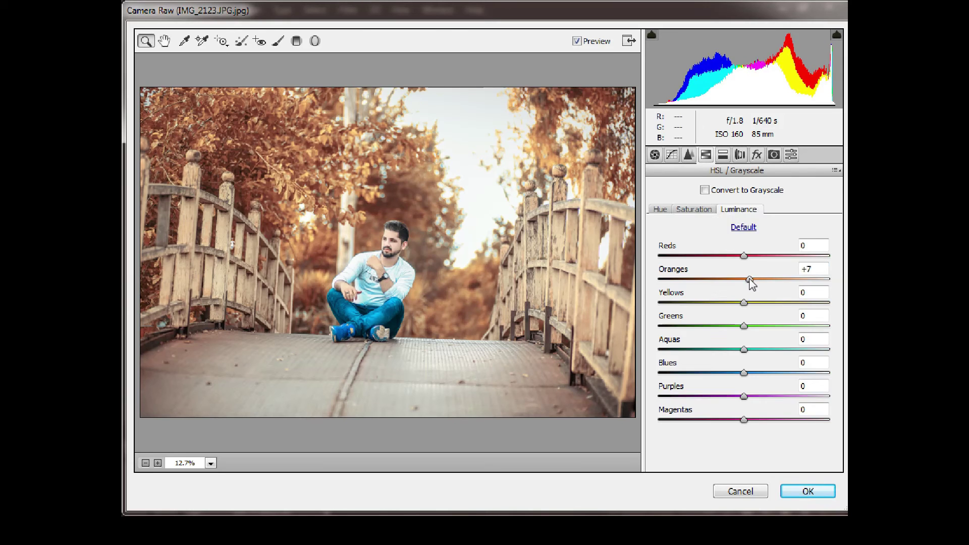
drag(744, 256, 661, 270)
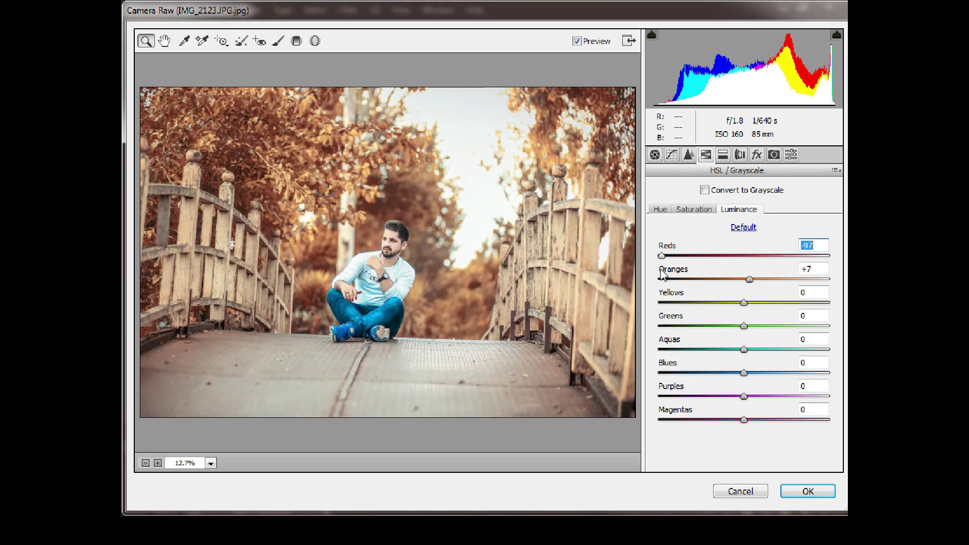
click(706, 210)
mouse_move(748, 279)
mouse_down()
mouse_move(722, 259)
mouse_move(730, 264)
mouse_up()
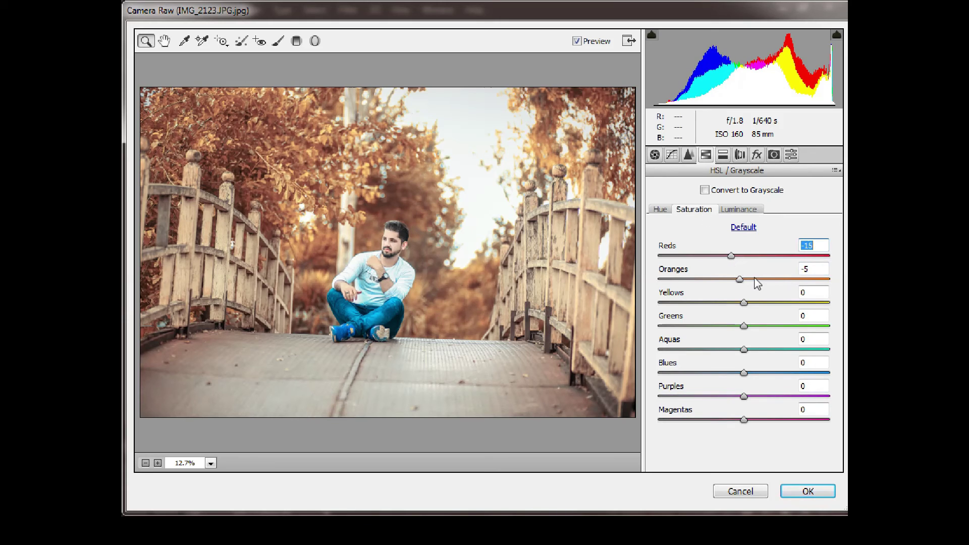
Raise Yellows luminance, mute Yellows saturation to -75 and shift Yellows hue to -12
click(740, 210)
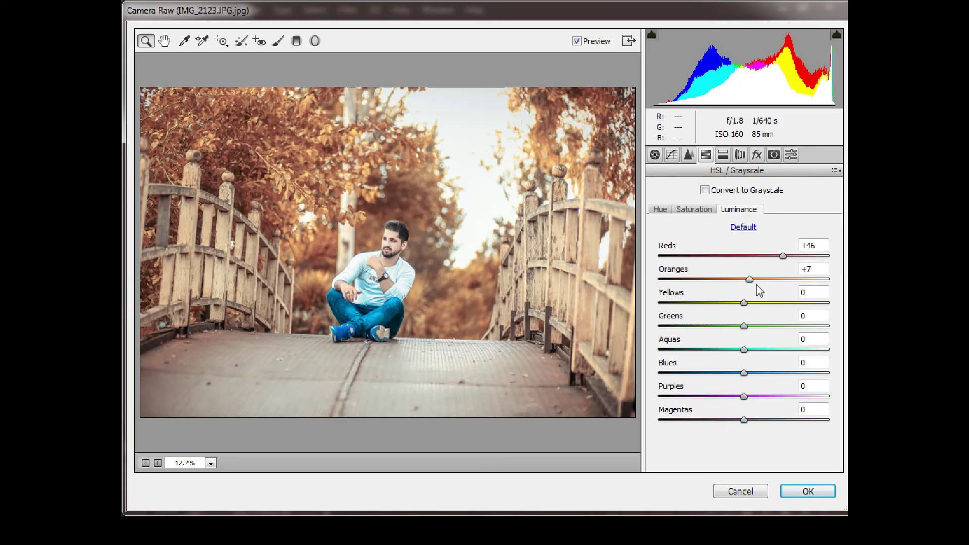
mouse_move(744, 303)
mouse_down()
mouse_move(649, 328)
mouse_move(763, 324)
mouse_move(720, 301)
mouse_move(648, 312)
mouse_move(674, 260)
mouse_up()
click(694, 209)
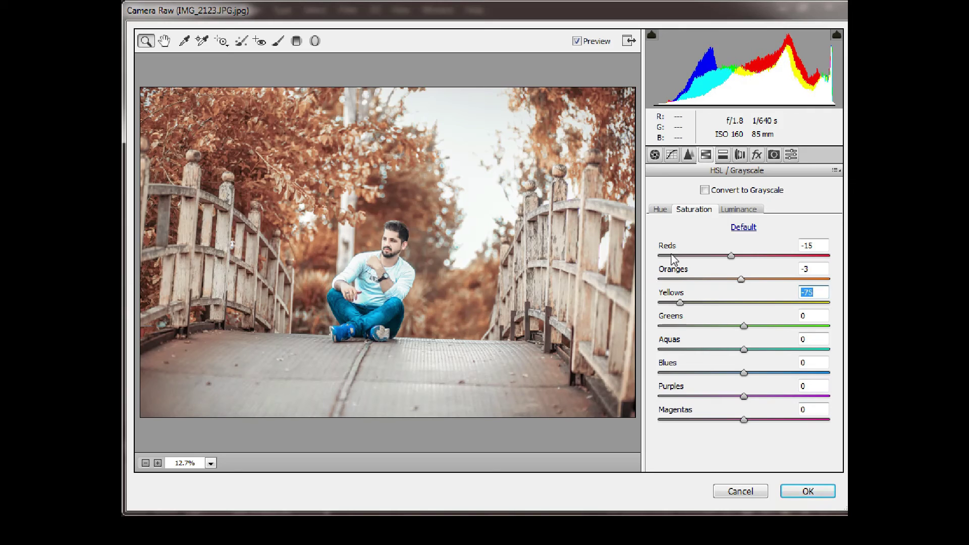
click(663, 213)
mouse_move(744, 303)
mouse_down()
mouse_move(651, 305)
mouse_move(736, 323)
mouse_move(736, 337)
mouse_up()
Add a fully feathered -8 vignette, raise Blue Primary saturation to +10, and apply the pass
click(756, 155)
drag(744, 361, 675, 361)
drag(744, 408, 828, 408)
click(774, 155)
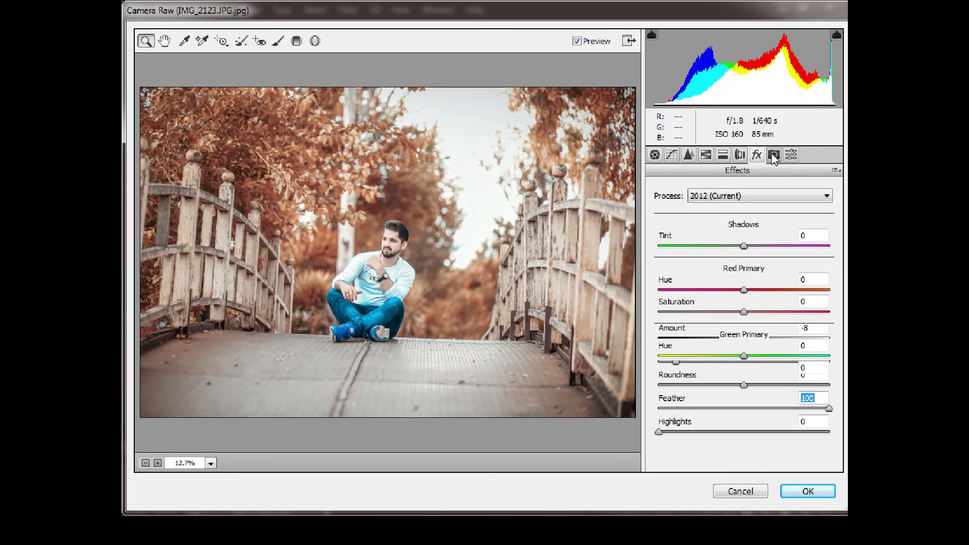
mouse_move(767, 444)
mouse_down()
mouse_move(806, 444)
mouse_move(766, 444)
mouse_up()
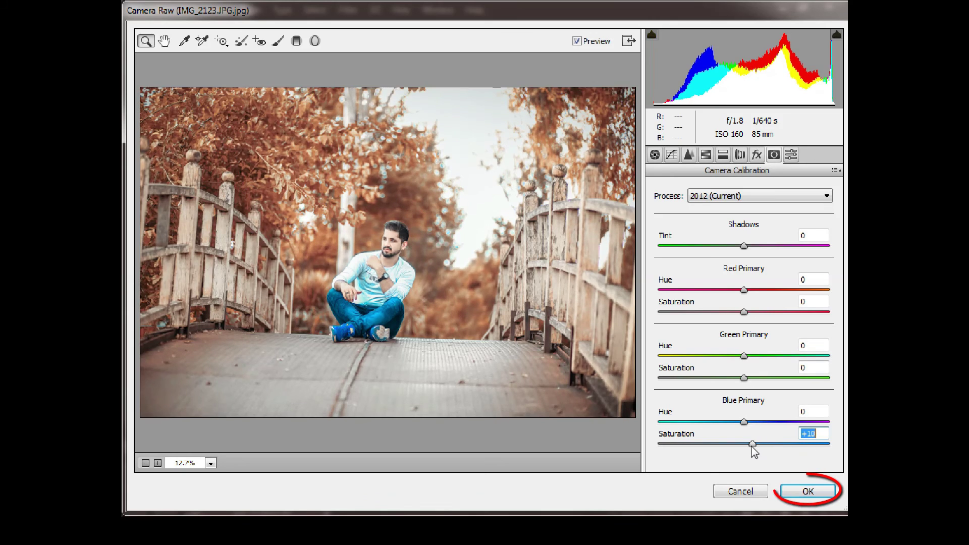
click(806, 491)
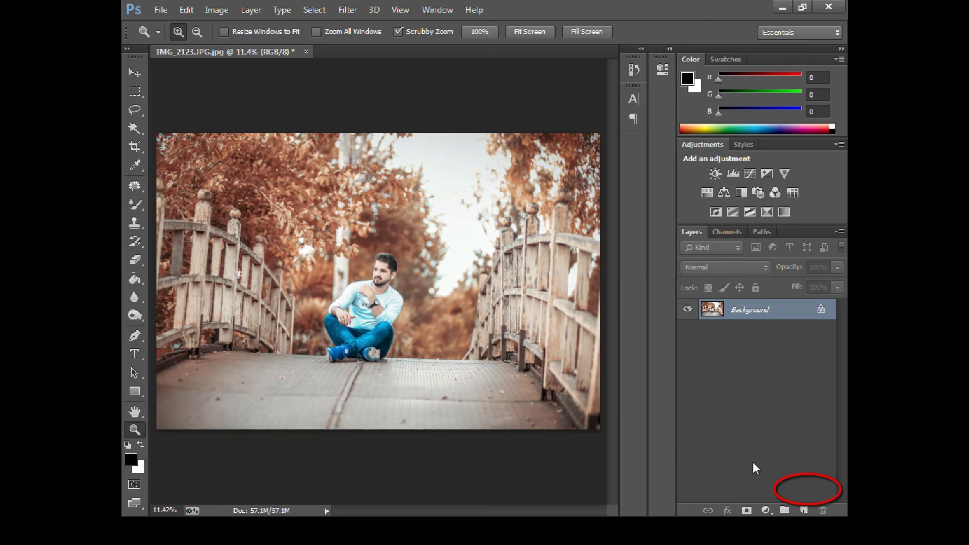
Add a Selective Color layer giving the Blacks range Black +2
click(766, 509)
click(759, 502)
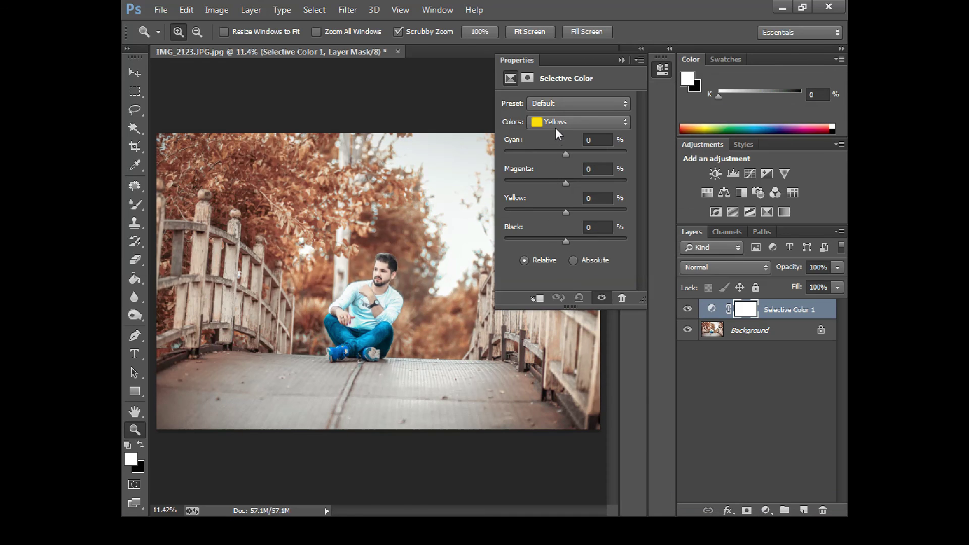
click(555, 126)
click(555, 222)
mouse_move(566, 241)
mouse_down()
mouse_move(577, 241)
mouse_move(566, 241)
mouse_up()
Set the Neutrals Black to +5, collapse the properties, and turn the layer back on
click(564, 122)
click(560, 212)
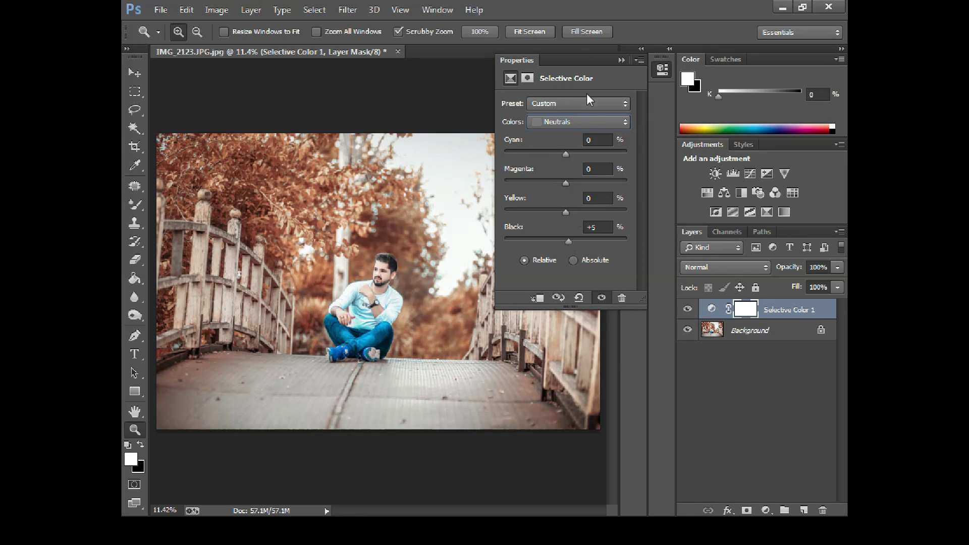
click(616, 60)
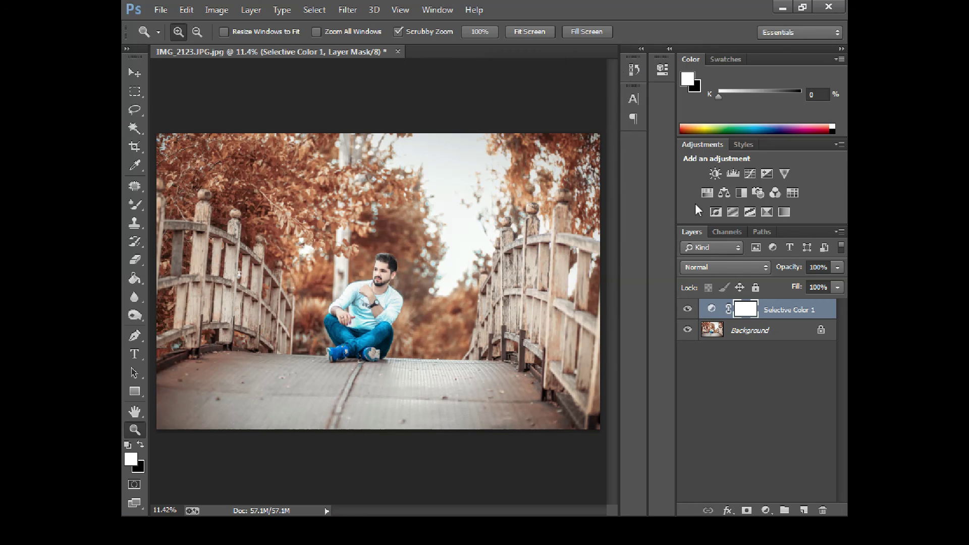
click(687, 309)
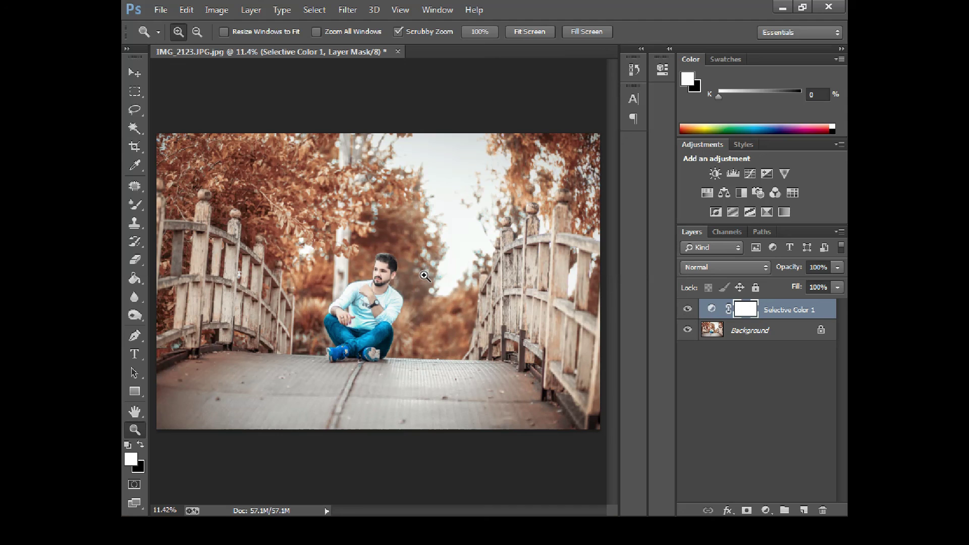